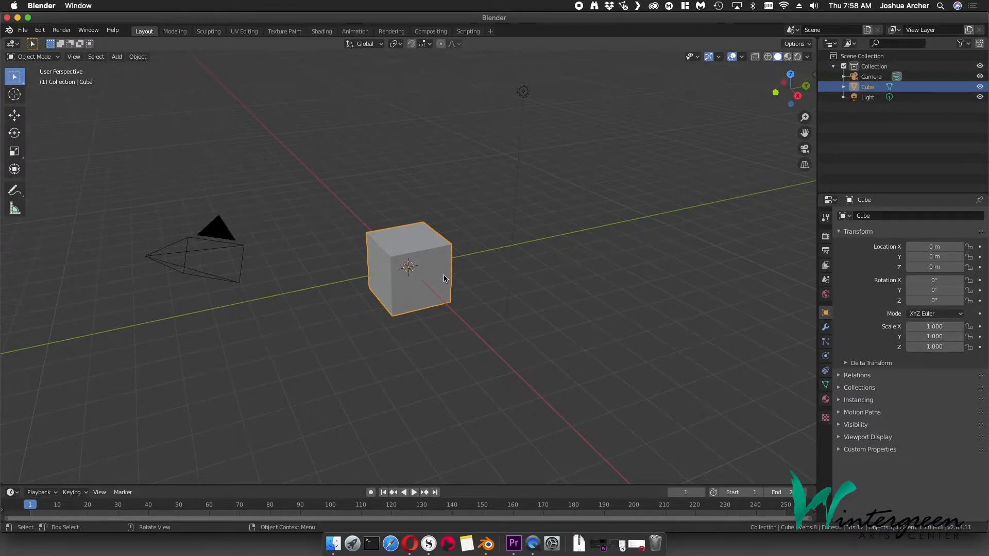
Step: Delete the default cube from the scene
{"action": "middle_click_drag", "start_coordinate": [429, 243], "coordinate": [372, 253]}
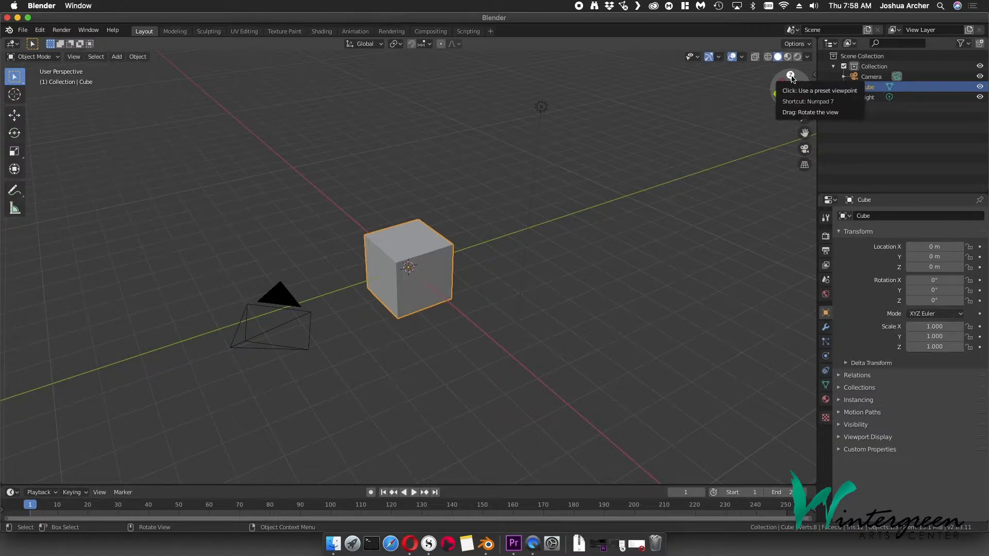
{"action": "left_click_drag", "start_coordinate": [791, 78], "coordinate": [780, 120]}
{"action": "left_click_drag", "start_coordinate": [557, 224], "coordinate": [542, 143]}
{"action": "mouse_move", "coordinate": [776, 110]}
{"action": "left_mouse_down"}
{"action": "mouse_move", "coordinate": [802, 106]}
{"action": "mouse_move", "coordinate": [782, 110]}
{"action": "left_mouse_up"}
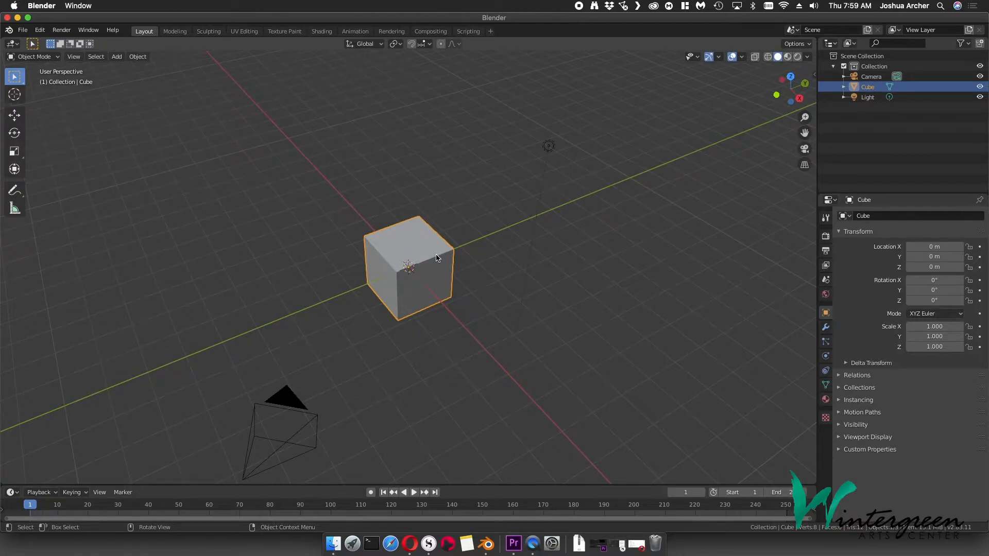
{"action": "key", "text": "x"}
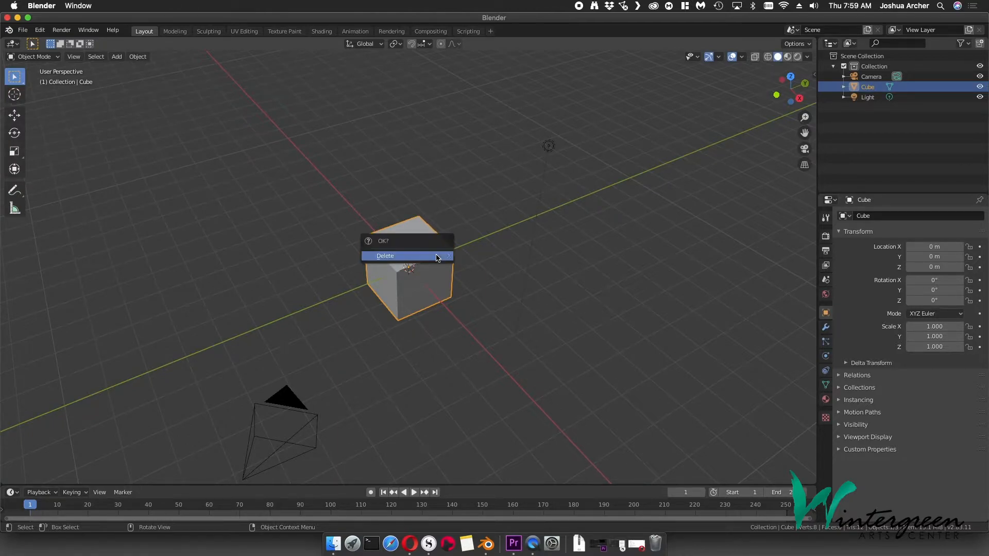
{"action": "left_click", "coordinate": [408, 257]}
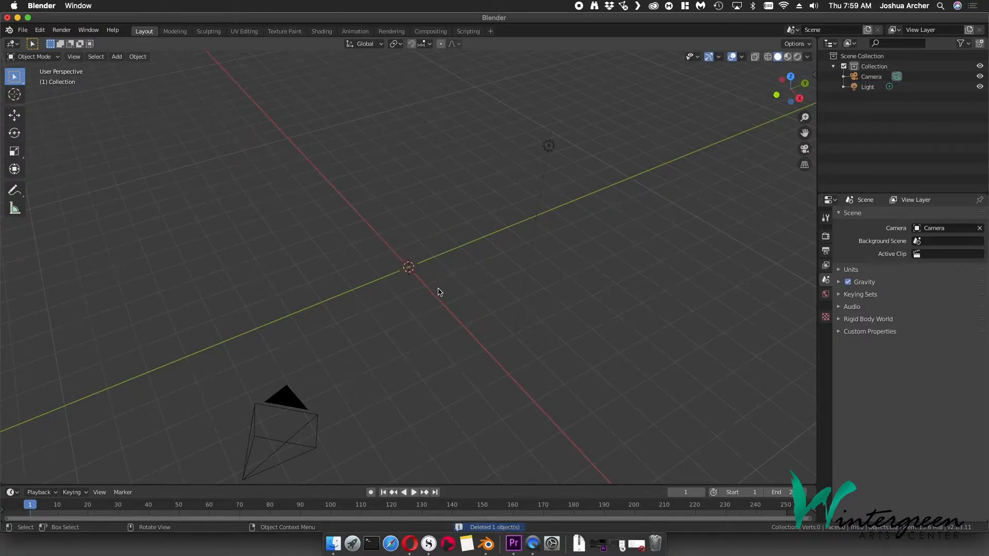
Step: Add a cube mesh at the world origin and delete it again
{"action": "middle_click_drag", "start_coordinate": [440, 297], "coordinate": [416, 264]}
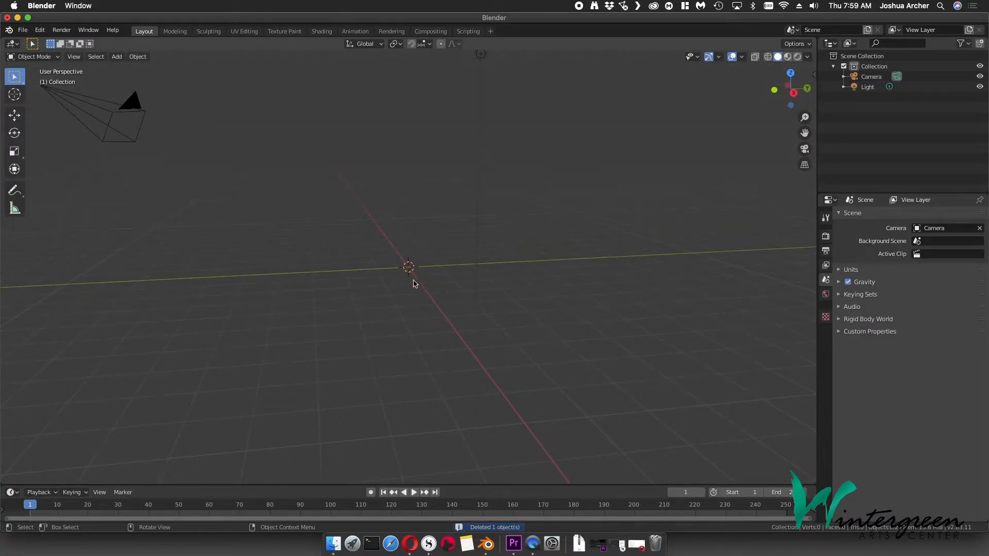
{"action": "scroll", "coordinate": [428, 294], "scroll_direction": "up", "scroll_amount": 4}
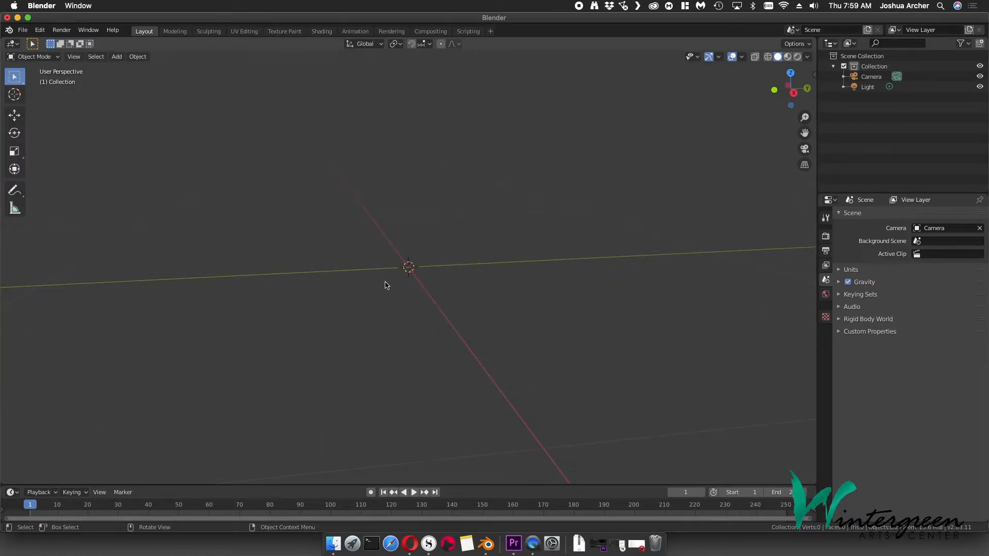
{"action": "scroll", "coordinate": [434, 302], "scroll_direction": "down", "scroll_amount": 3}
{"action": "scroll", "coordinate": [397, 276], "scroll_direction": "up", "scroll_amount": 1}
{"action": "middle_click_drag", "start_coordinate": [397, 276], "coordinate": [412, 292]}
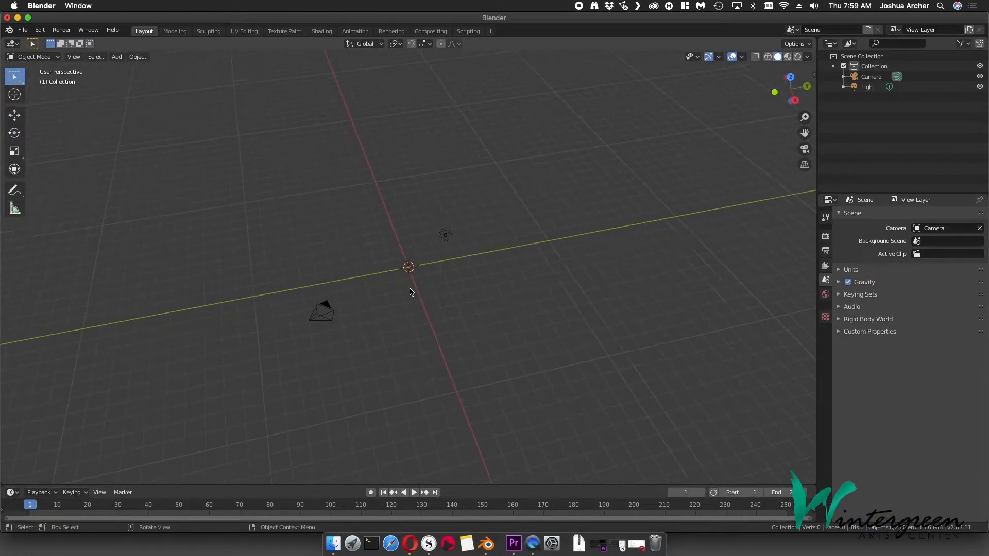
{"action": "scroll", "coordinate": [444, 295], "scroll_direction": "up", "scroll_amount": 6}
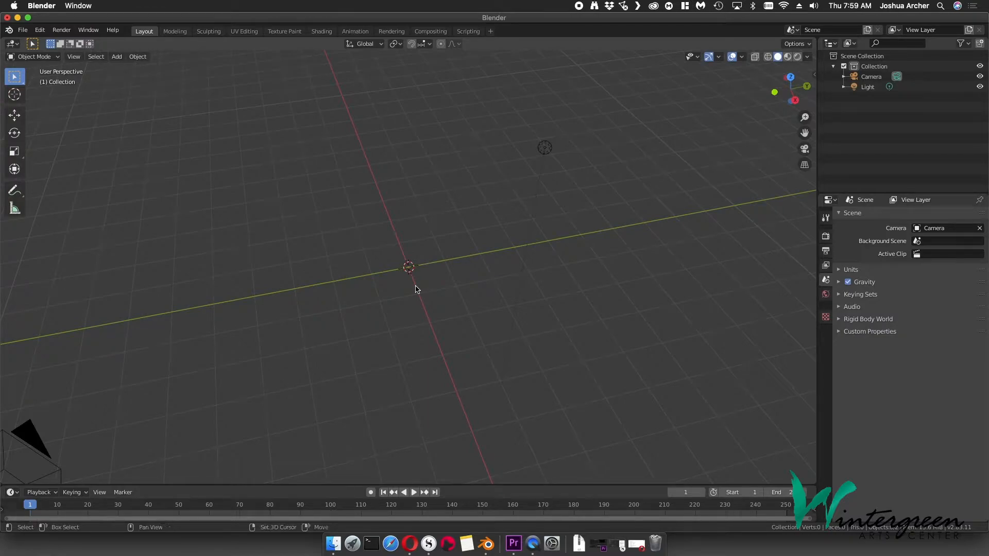
{"action": "key", "text": "shift+a"}
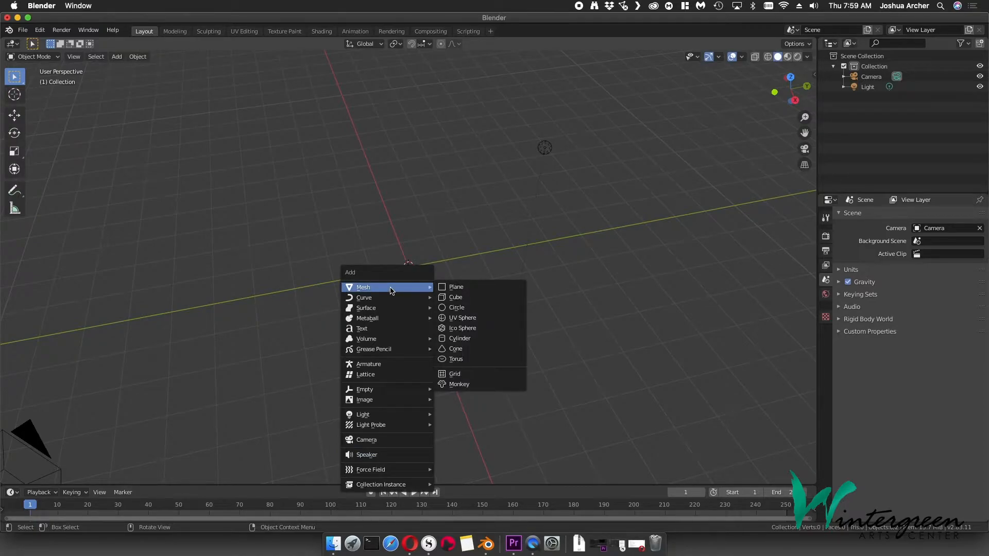
{"action": "left_click", "coordinate": [466, 303]}
{"action": "middle_click_drag", "start_coordinate": [413, 308], "coordinate": [436, 316]}
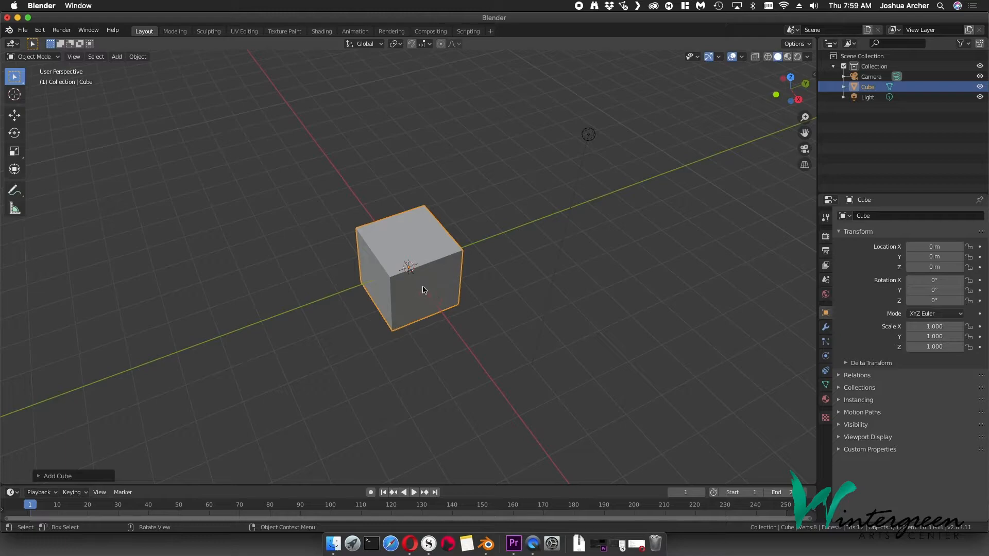
{"action": "key", "text": "x"}
{"action": "left_click", "coordinate": [436, 309]}
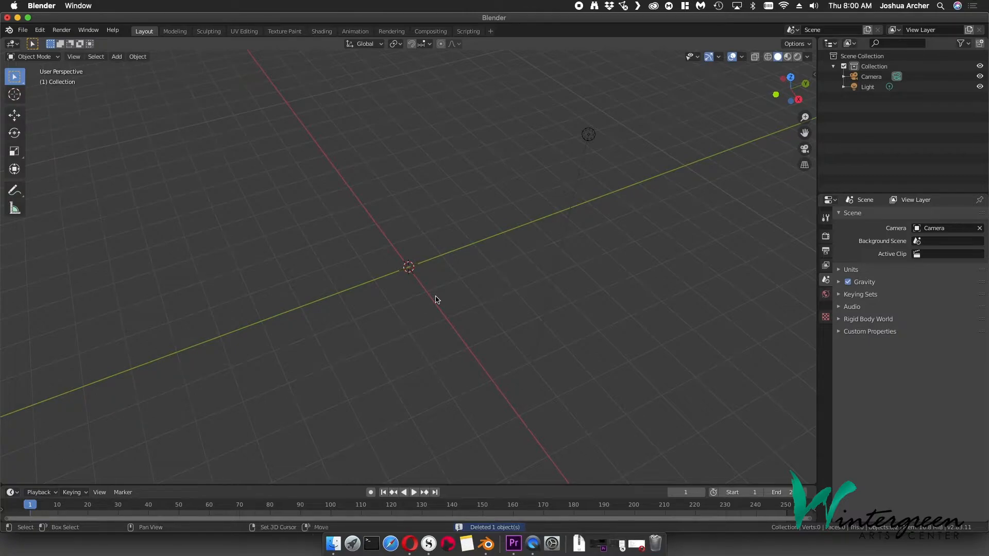
Step: Add a UV sphere at the world origin
{"action": "key", "text": "shift+a"}
{"action": "mouse_move", "coordinate": [435, 297]}
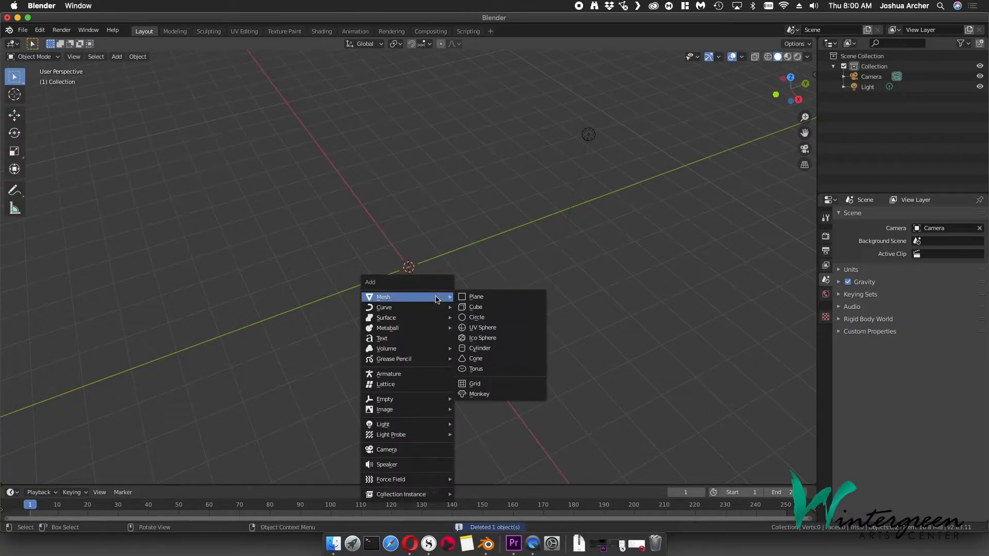
{"action": "left_click", "coordinate": [500, 330]}
{"action": "mouse_move", "coordinate": [425, 284]}
{"action": "middle_mouse_down"}
{"action": "mouse_move", "coordinate": [438, 252]}
{"action": "mouse_move", "coordinate": [417, 251]}
{"action": "mouse_move", "coordinate": [427, 249]}
{"action": "mouse_move", "coordinate": [421, 301]}
{"action": "middle_mouse_up"}
{"action": "mouse_move", "coordinate": [422, 342]}
{"action": "middle_mouse_down"}
{"action": "mouse_move", "coordinate": [440, 309]}
{"action": "mouse_move", "coordinate": [434, 324]}
{"action": "mouse_move", "coordinate": [375, 324]}
{"action": "mouse_move", "coordinate": [424, 324]}
{"action": "middle_mouse_up"}
{"action": "scroll", "coordinate": [424, 327], "scroll_direction": "up", "scroll_amount": 1}
{"action": "scroll", "coordinate": [433, 337], "scroll_direction": "down", "scroll_amount": 3}
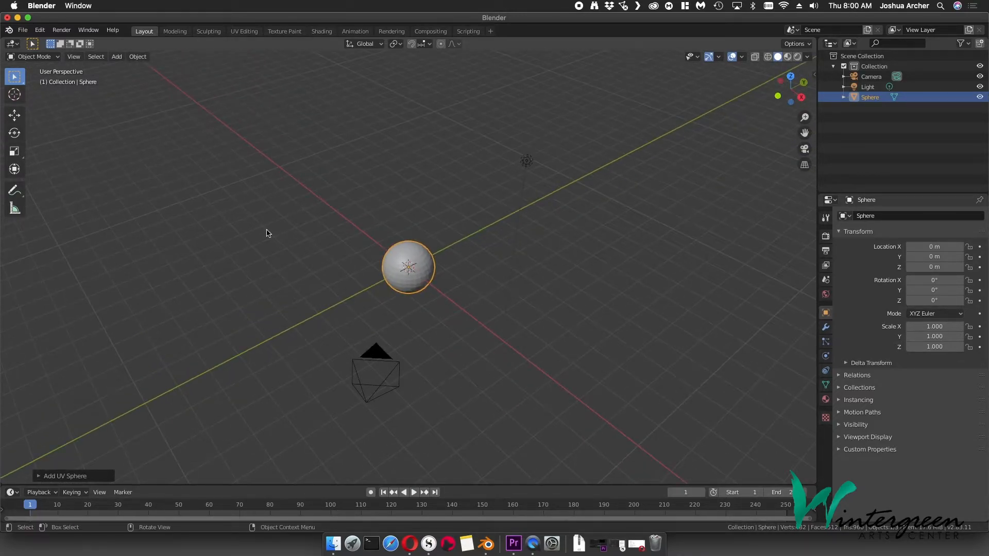
Step: Nudge the sphere along each axis with the Move tool to about X 0.016, Y -0.032 and Z 0.049 m
{"action": "left_click", "coordinate": [15, 117]}
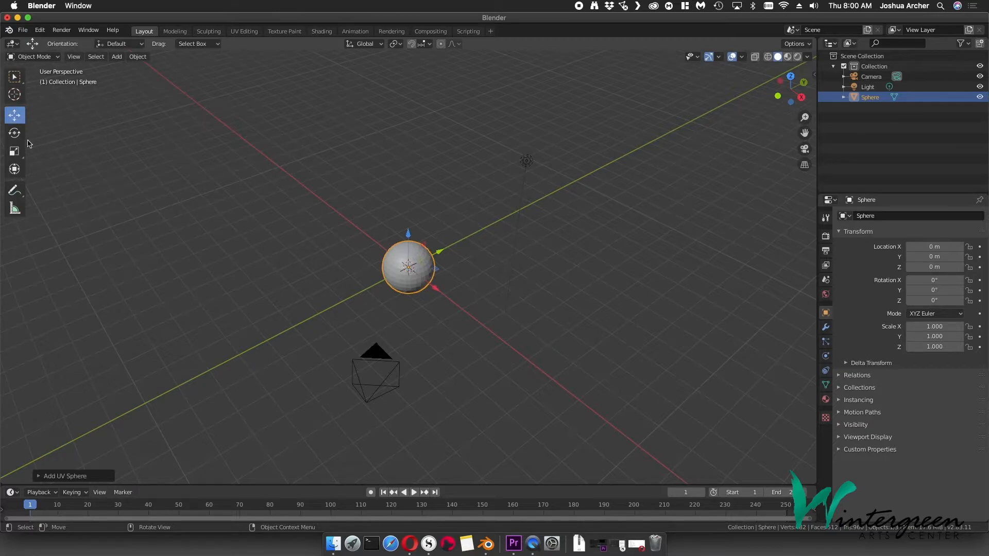
{"action": "left_click", "coordinate": [15, 135]}
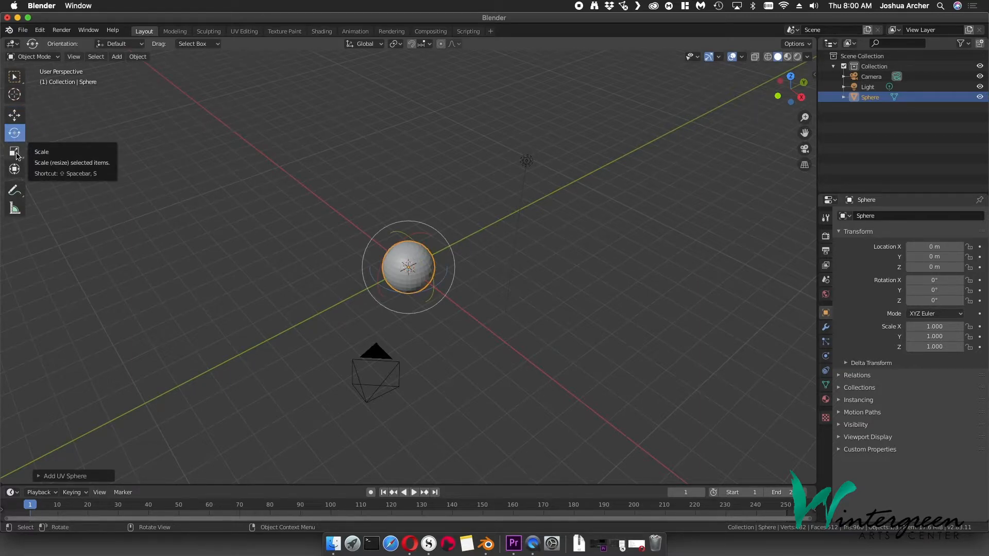
{"action": "left_click", "coordinate": [15, 115]}
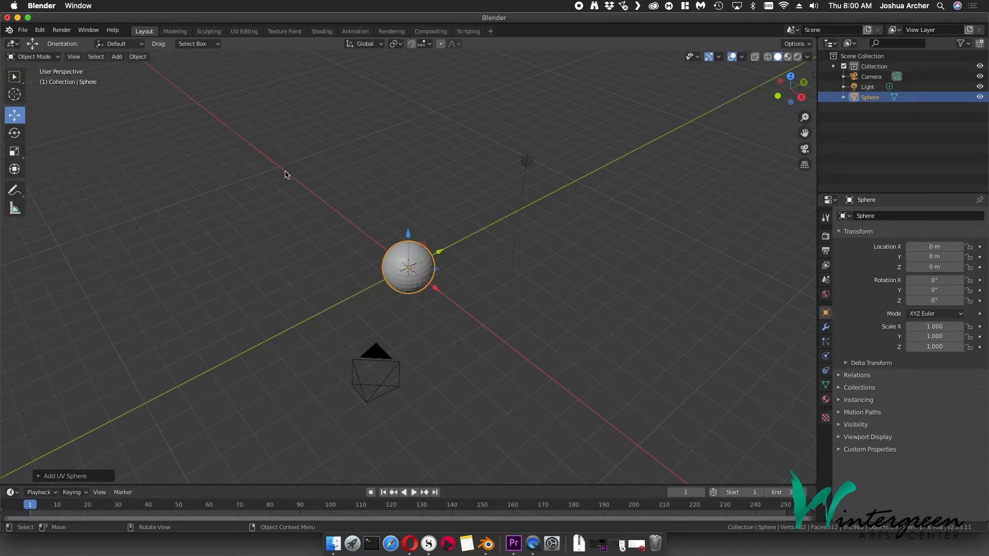
{"action": "mouse_move", "coordinate": [432, 264]}
{"action": "middle_mouse_down"}
{"action": "mouse_move", "coordinate": [396, 258]}
{"action": "mouse_move", "coordinate": [435, 249]}
{"action": "middle_mouse_up"}
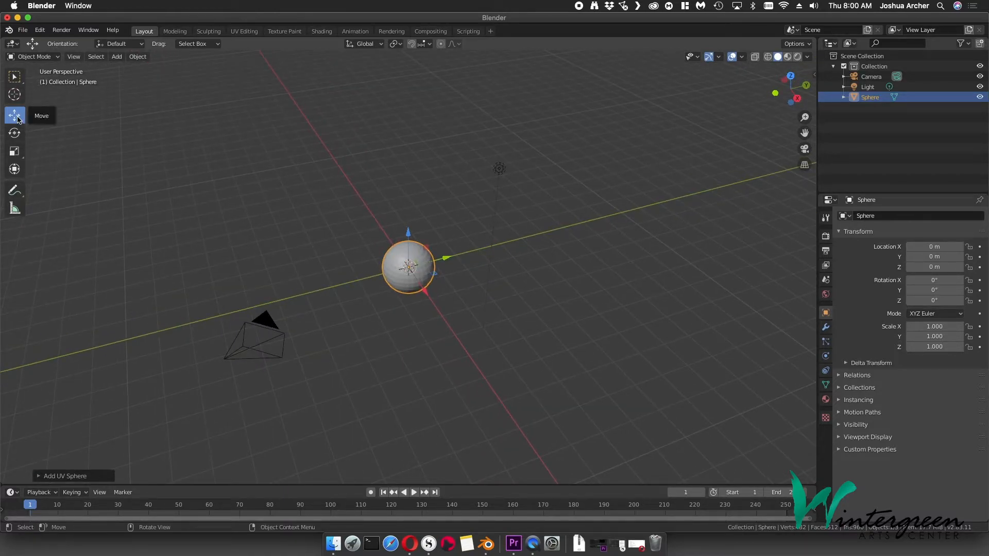
{"action": "scroll", "coordinate": [415, 290], "scroll_direction": "down", "scroll_amount": 1}
{"action": "middle_click_drag", "start_coordinate": [415, 290], "coordinate": [416, 298]}
{"action": "scroll", "coordinate": [438, 298], "scroll_direction": "up", "scroll_amount": 3}
{"action": "scroll", "coordinate": [437, 297], "scroll_direction": "up", "scroll_amount": 2}
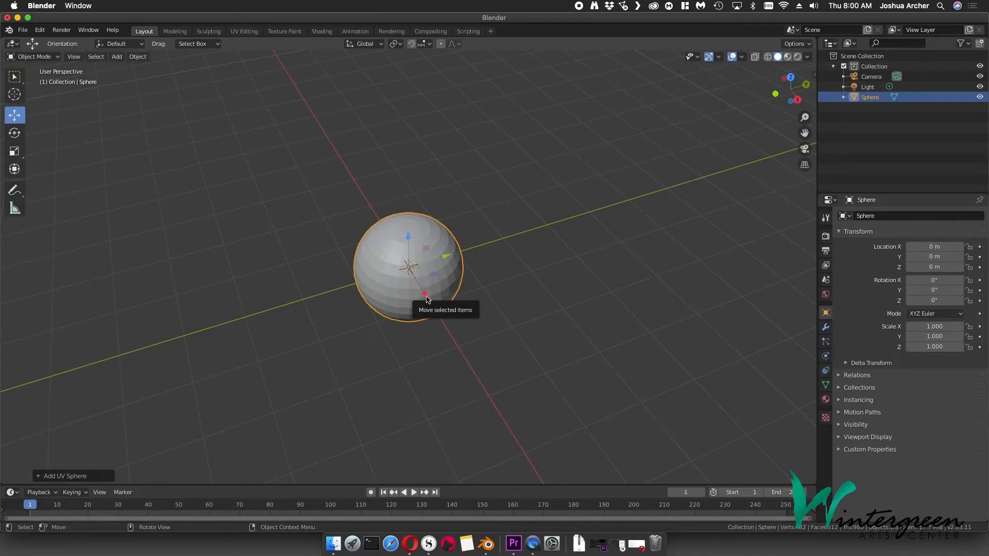
{"action": "mouse_move", "coordinate": [426, 299]}
{"action": "left_mouse_down"}
{"action": "mouse_move", "coordinate": [493, 409]}
{"action": "mouse_move", "coordinate": [331, 137]}
{"action": "mouse_move", "coordinate": [470, 395]}
{"action": "mouse_move", "coordinate": [420, 280]}
{"action": "mouse_move", "coordinate": [427, 302]}
{"action": "left_mouse_up"}
{"action": "mouse_move", "coordinate": [447, 257]}
{"action": "left_mouse_down"}
{"action": "mouse_move", "coordinate": [534, 230]}
{"action": "mouse_move", "coordinate": [342, 276]}
{"action": "mouse_move", "coordinate": [462, 260]}
{"action": "mouse_move", "coordinate": [441, 258]}
{"action": "left_mouse_up"}
{"action": "mouse_move", "coordinate": [408, 229]}
{"action": "left_mouse_down"}
{"action": "mouse_move", "coordinate": [397, 101]}
{"action": "mouse_move", "coordinate": [419, 254]}
{"action": "mouse_move", "coordinate": [416, 198]}
{"action": "mouse_move", "coordinate": [420, 226]}
{"action": "left_mouse_up"}
Step: Move the sphere along the X axis to about -4.12 m
{"action": "mouse_move", "coordinate": [431, 306]}
{"action": "middle_mouse_down"}
{"action": "mouse_move", "coordinate": [397, 245]}
{"action": "mouse_move", "coordinate": [414, 251]}
{"action": "mouse_move", "coordinate": [429, 291]}
{"action": "middle_mouse_up"}
{"action": "scroll", "coordinate": [432, 292], "scroll_direction": "down", "scroll_amount": 3}
{"action": "scroll", "coordinate": [437, 295], "scroll_direction": "up", "scroll_amount": 2}
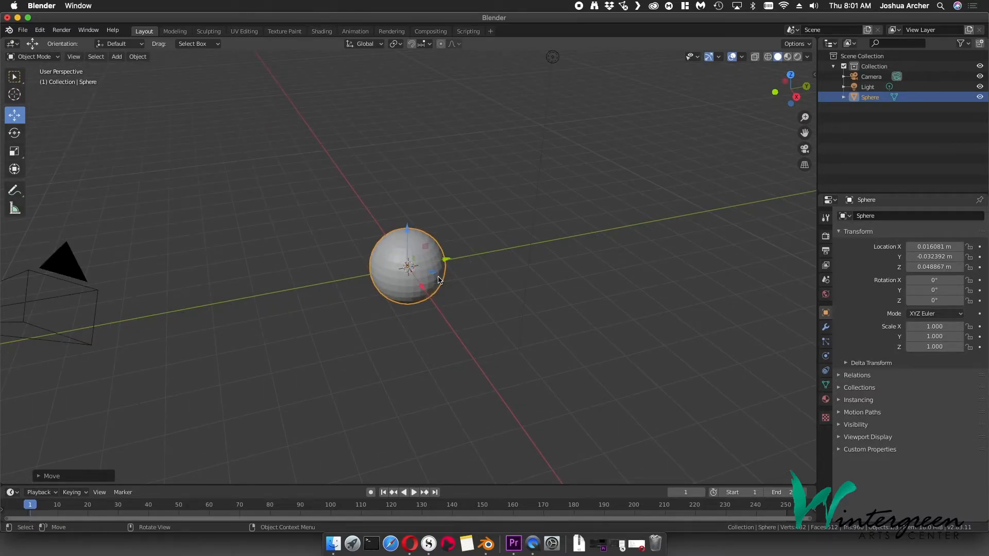
{"action": "scroll", "coordinate": [439, 279], "scroll_direction": "down", "scroll_amount": 2}
{"action": "middle_click_drag", "start_coordinate": [387, 284], "coordinate": [433, 320]}
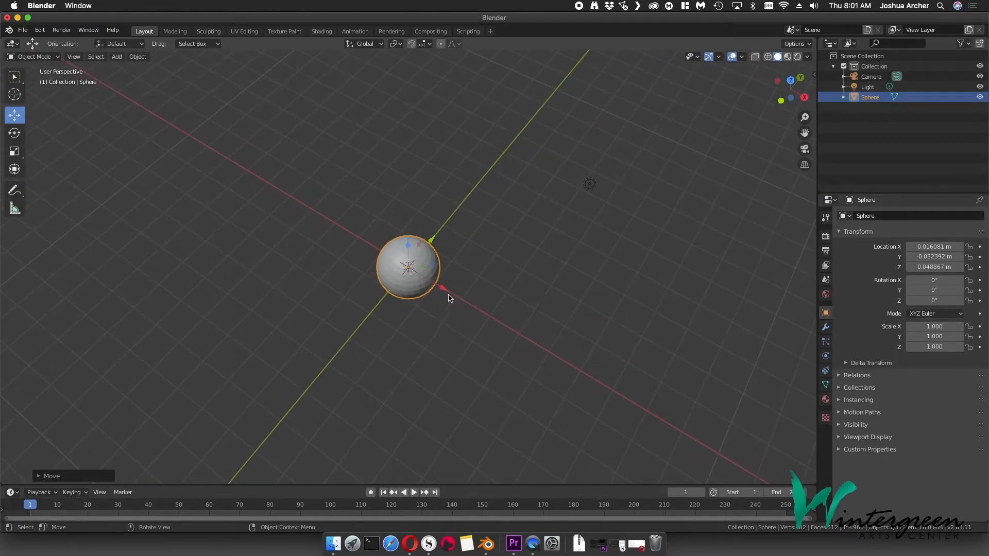
{"action": "left_click_drag", "start_coordinate": [442, 294], "coordinate": [345, 216]}
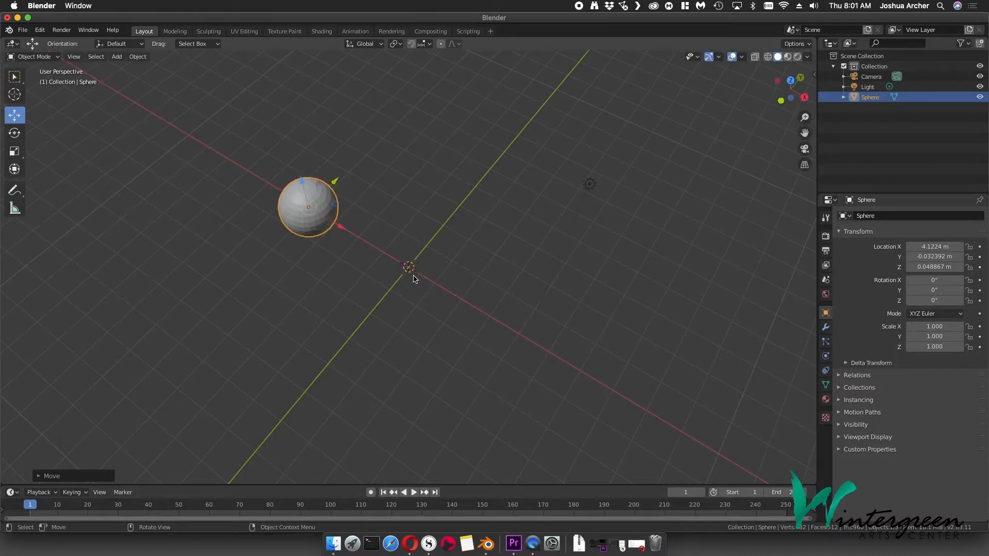
Step: Add a second UV sphere at the origin and move it along the X axis to about 4.44 m
{"action": "key", "text": "shift+a"}
{"action": "mouse_move", "coordinate": [413, 277]}
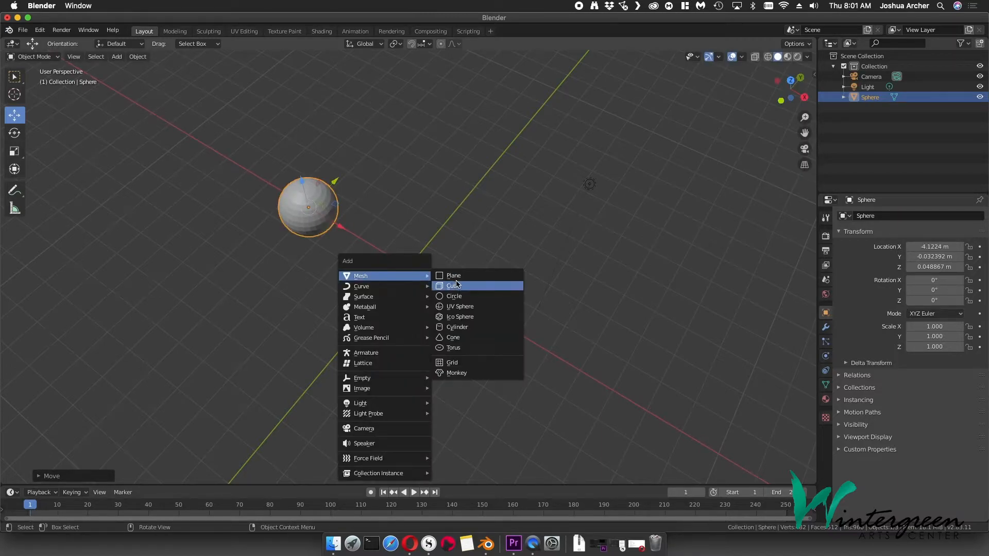
{"action": "left_click", "coordinate": [475, 307]}
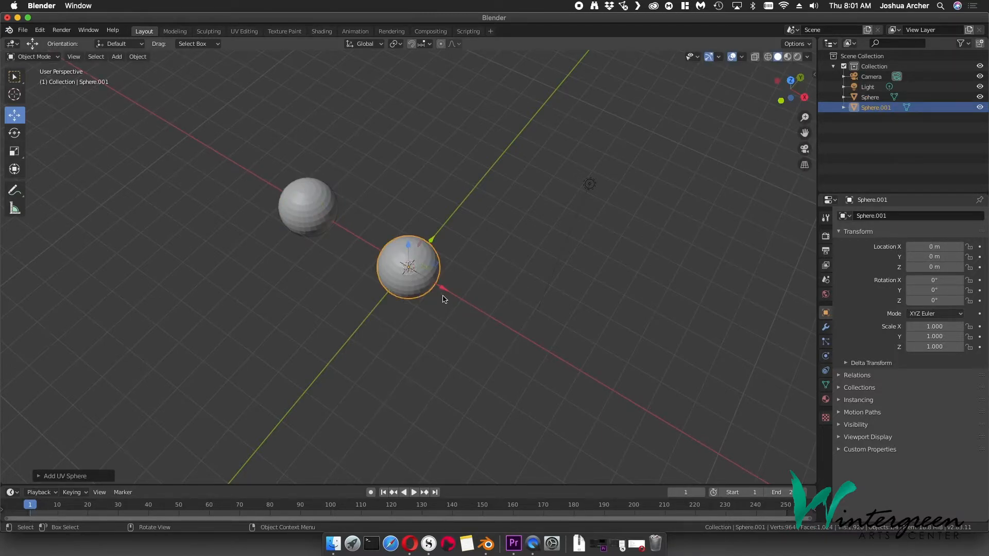
{"action": "left_click_drag", "start_coordinate": [446, 294], "coordinate": [568, 370]}
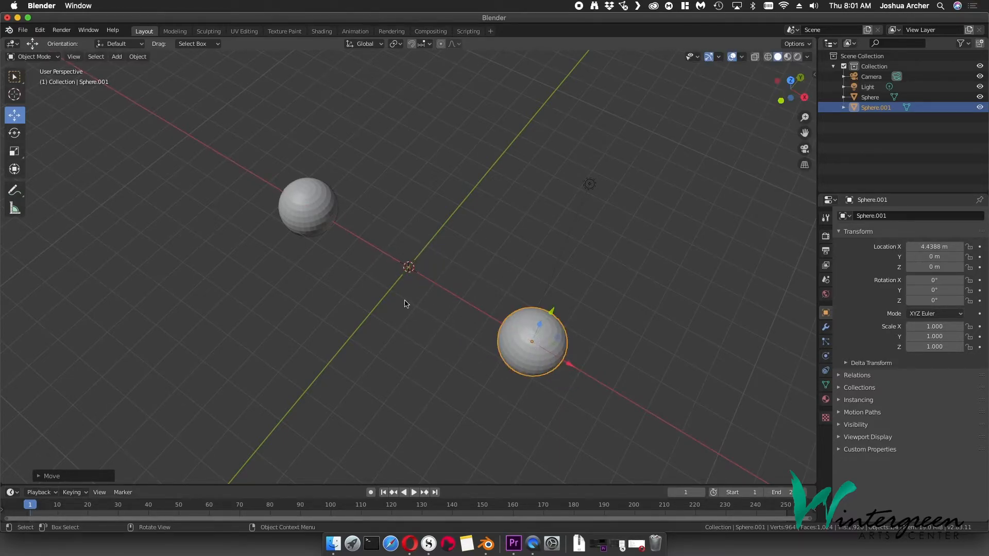
Step: Add a third UV sphere at the origin, between the two existing spheres
{"action": "key", "text": "shift+a"}
{"action": "mouse_move", "coordinate": [407, 302]}
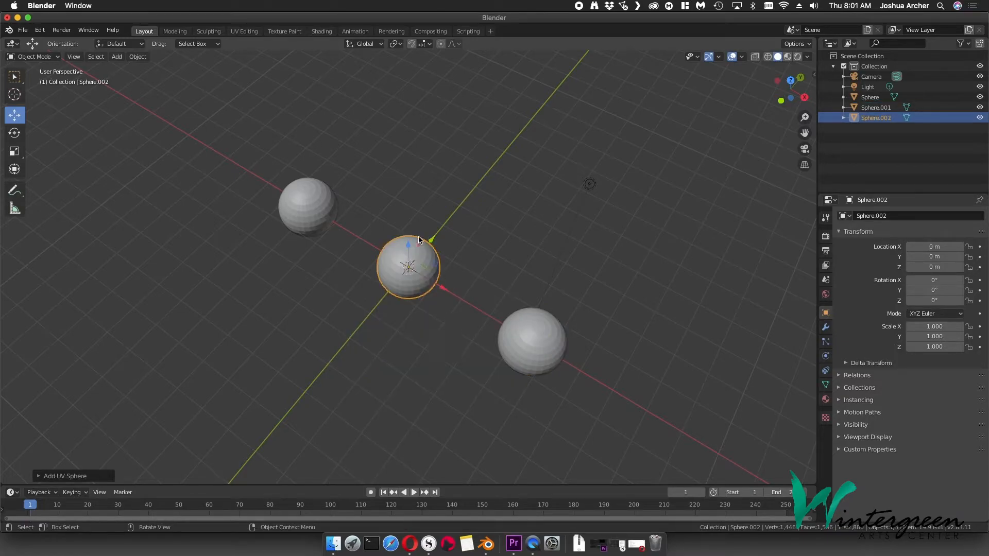
{"action": "middle_click_drag", "start_coordinate": [476, 247], "coordinate": [442, 283]}
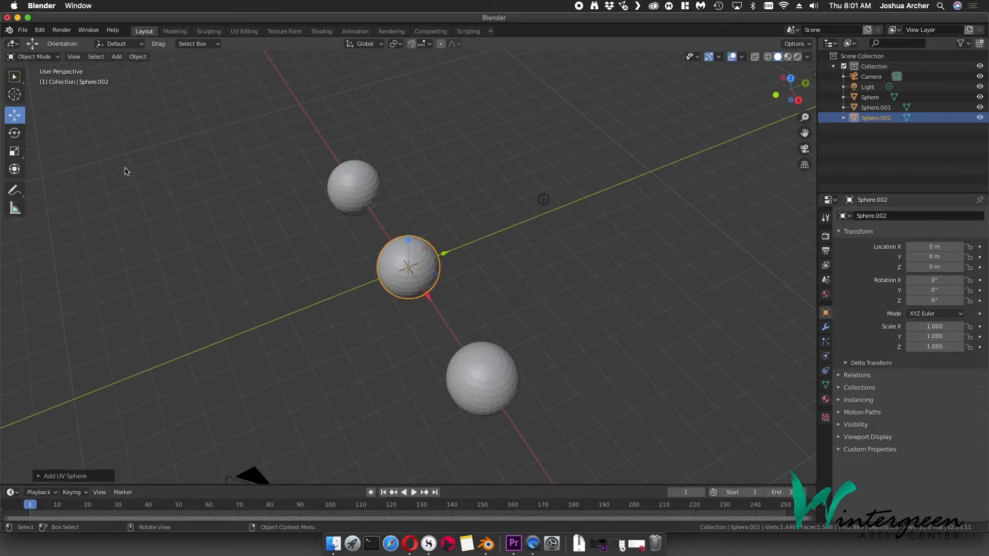
Step: Rotate the third sphere freely with the Rotate tool to about X 112°, Y 207° and Z 48.5°
{"action": "left_click", "coordinate": [15, 133]}
{"action": "middle_click_drag", "start_coordinate": [417, 271], "coordinate": [456, 277]}
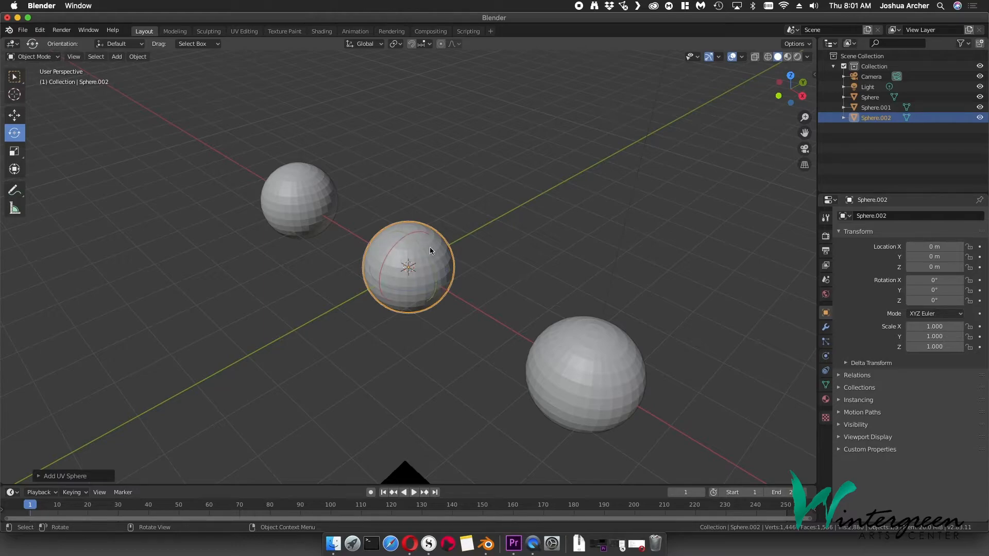
{"action": "left_click_drag", "start_coordinate": [421, 249], "coordinate": [437, 317]}
{"action": "left_click_drag", "start_coordinate": [390, 252], "coordinate": [420, 277]}
{"action": "middle_click_drag", "start_coordinate": [419, 277], "coordinate": [419, 331]}
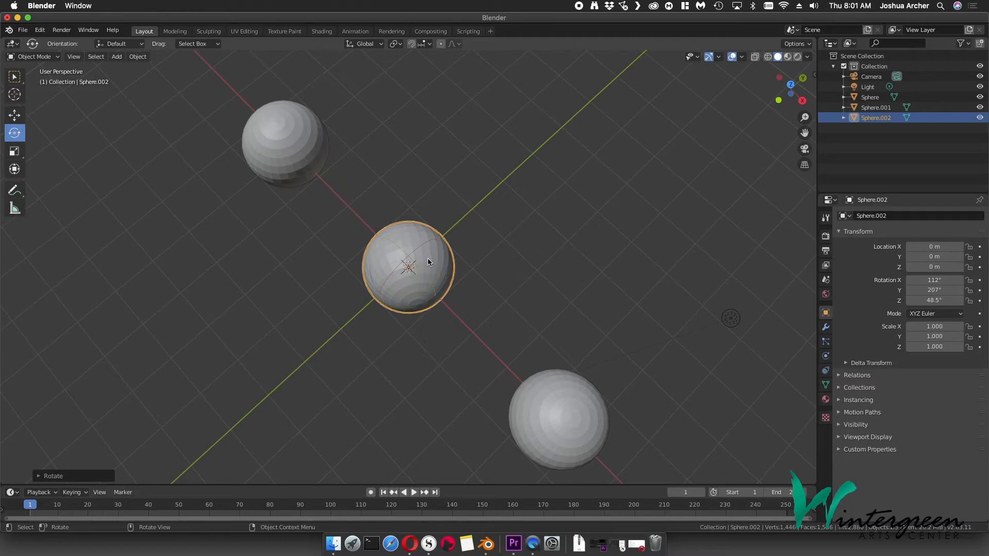
Step: Move the third sphere along the Y axis to about 4.77 m
{"action": "left_click", "coordinate": [14, 115]}
{"action": "left_click_drag", "start_coordinate": [437, 245], "coordinate": [592, 117]}
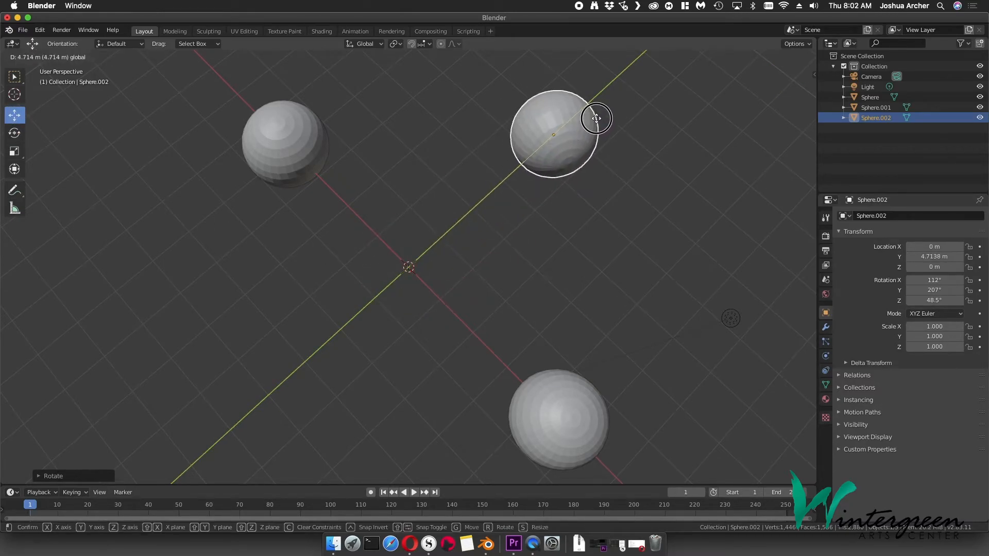
{"action": "middle_click_drag", "start_coordinate": [436, 286], "coordinate": [432, 228]}
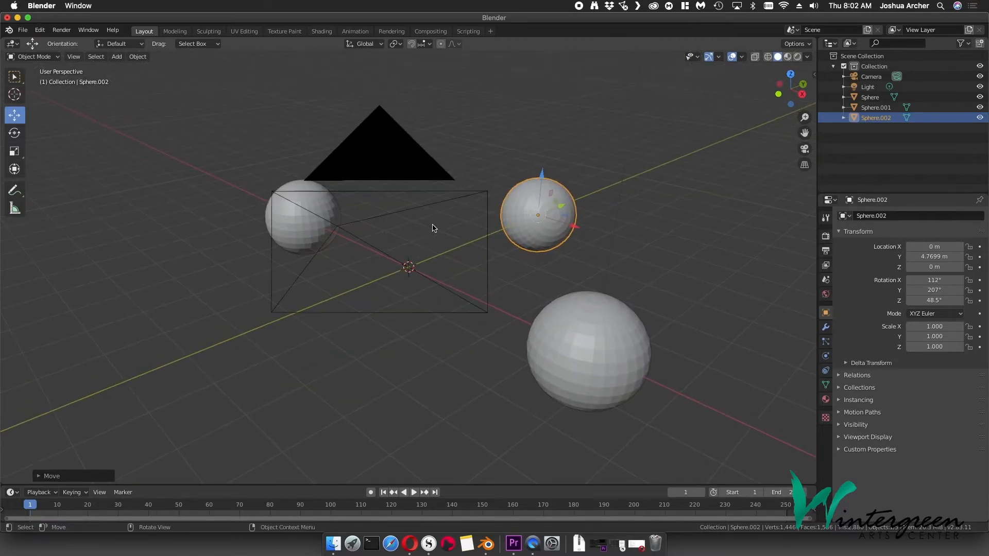
Step: Add a cube at the origin and rotate it about the X axis to about -56.6°
{"action": "key", "text": "shift+a"}
{"action": "mouse_move", "coordinate": [432, 228]}
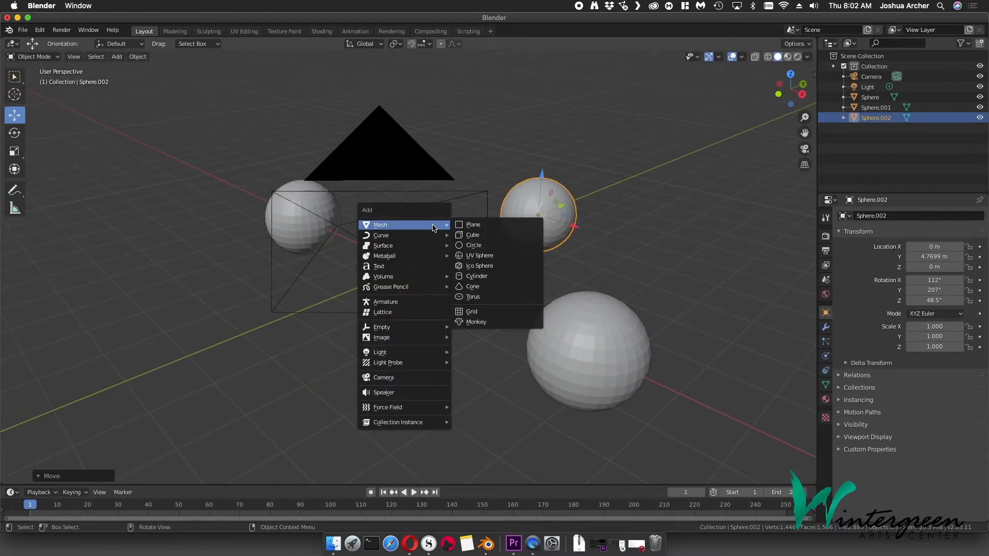
{"action": "left_click", "coordinate": [475, 235]}
{"action": "middle_click_drag", "start_coordinate": [474, 235], "coordinate": [471, 263]}
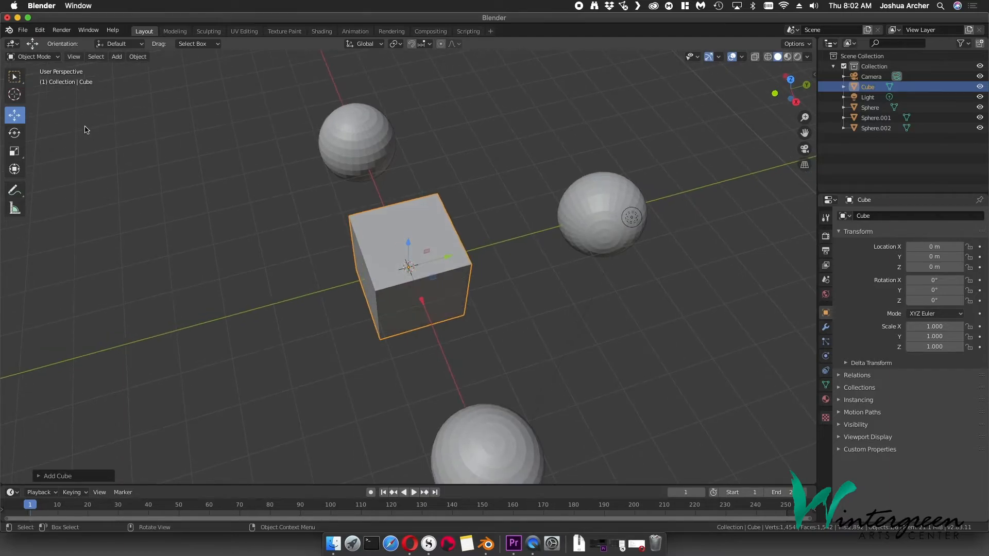
{"action": "left_click", "coordinate": [14, 134]}
{"action": "left_click_drag", "start_coordinate": [387, 253], "coordinate": [415, 237]}
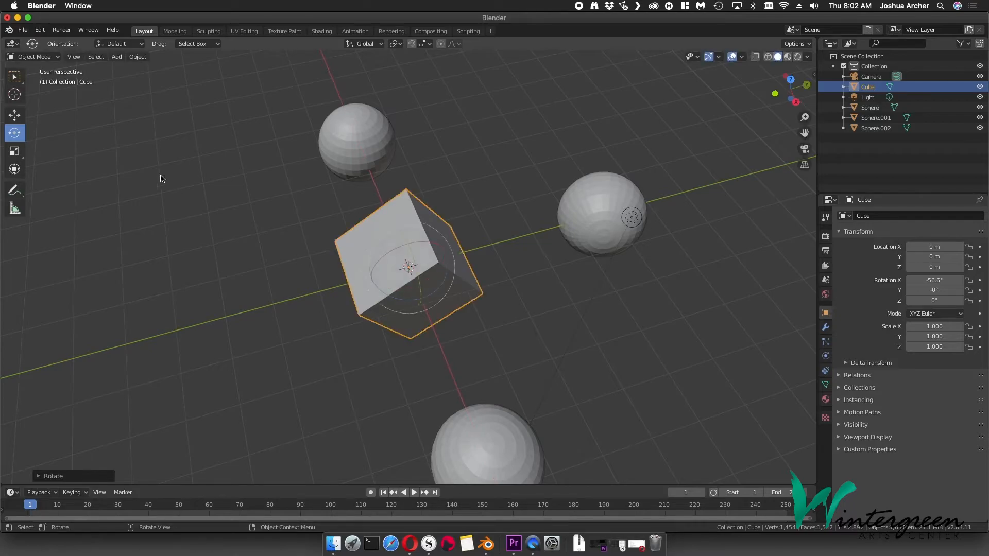
Step: Resize the cube with the Scale tool to about X 1.225, Y 0.703 and Z 0.721
{"action": "left_click", "coordinate": [15, 151]}
{"action": "middle_click_drag", "start_coordinate": [264, 307], "coordinate": [422, 255]}
{"action": "left_click_drag", "start_coordinate": [436, 279], "coordinate": [421, 247]}
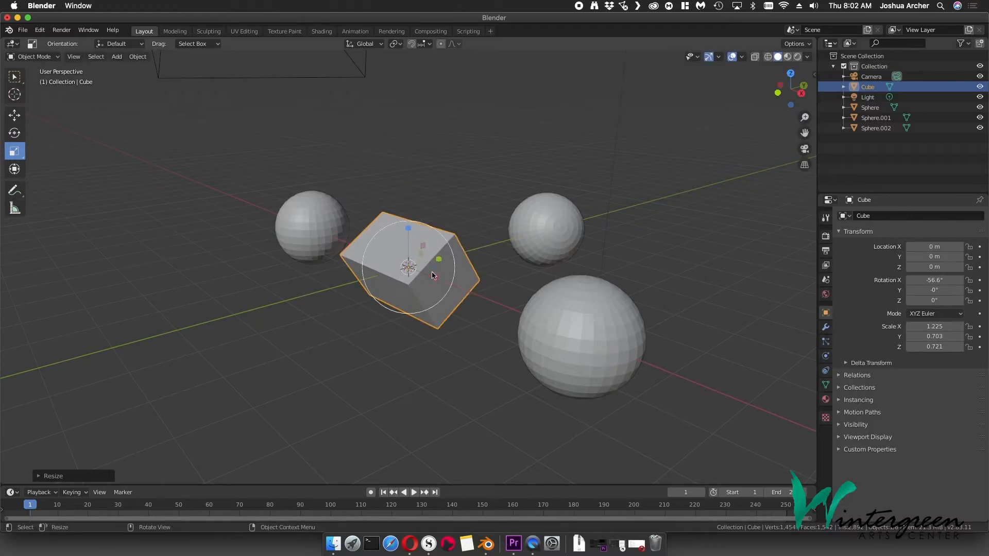
{"action": "mouse_move", "coordinate": [423, 288]}
{"action": "middle_mouse_down"}
{"action": "mouse_move", "coordinate": [426, 324]}
{"action": "mouse_move", "coordinate": [434, 296]}
{"action": "middle_mouse_up"}
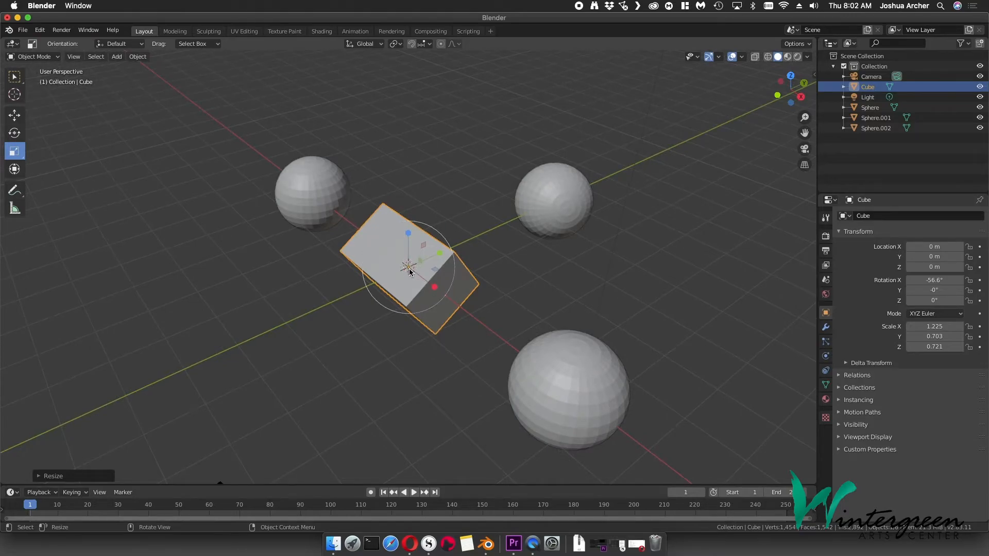
Step: Scale the cube up uniformly to about X 1.400, Y 0.803 and Z 0.825
{"action": "mouse_move", "coordinate": [416, 268]}
{"action": "left_mouse_down"}
{"action": "mouse_move", "coordinate": [487, 292]}
{"action": "mouse_move", "coordinate": [420, 272]}
{"action": "left_mouse_up"}
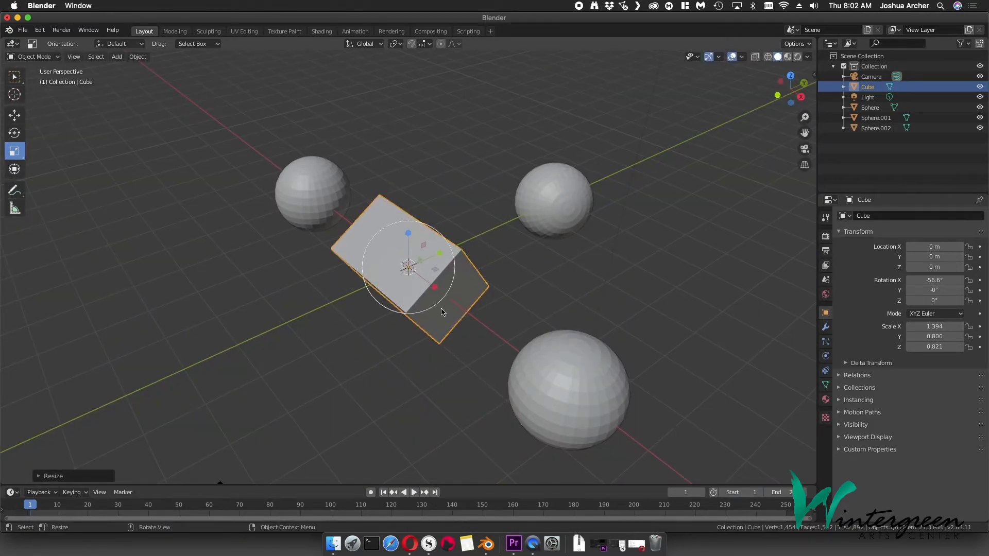
{"action": "key", "text": "s"}
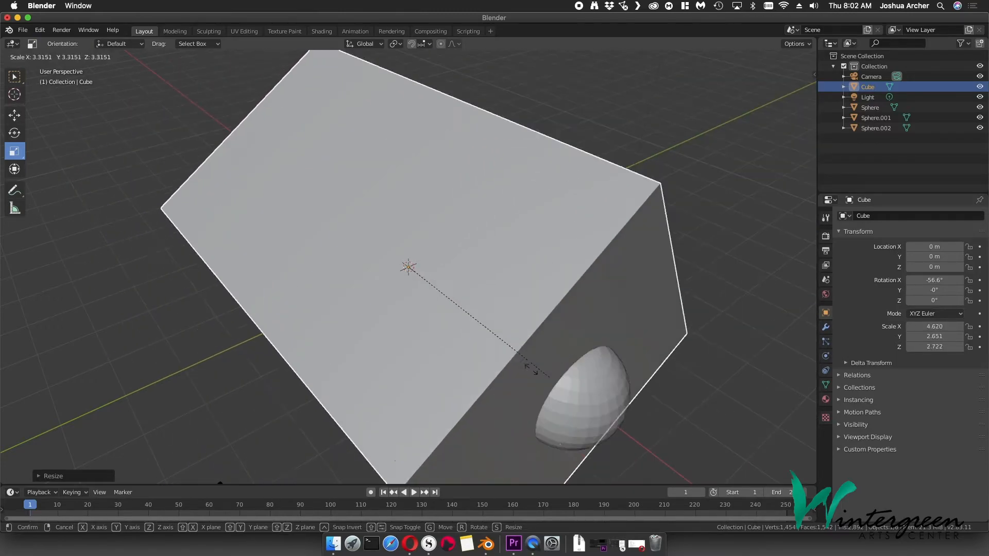
{"action": "left_click", "coordinate": [391, 315]}
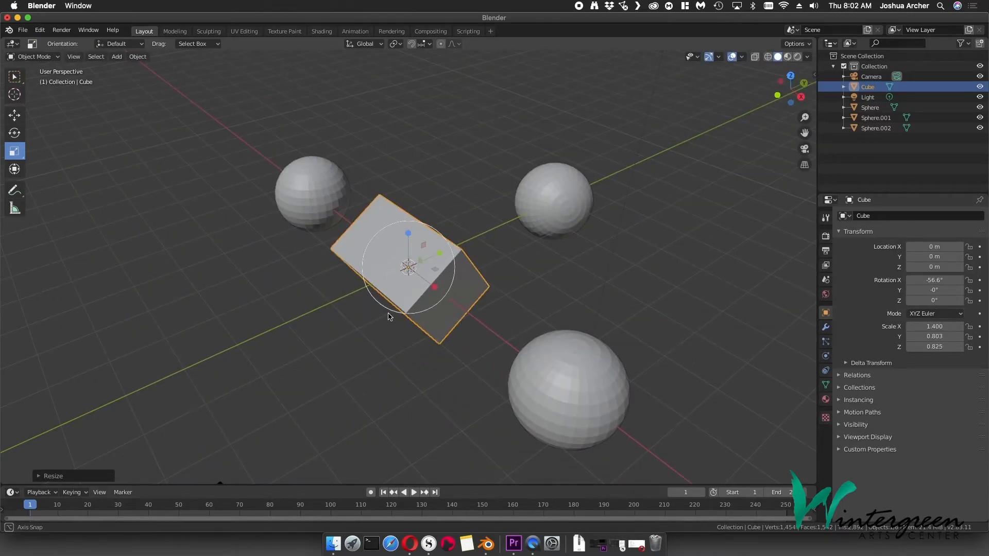
Step: Examine the arrangement of the cube and three spheres from several angles and through the scene camera
{"action": "middle_click_drag", "start_coordinate": [391, 315], "coordinate": [415, 333]}
{"action": "scroll", "coordinate": [415, 333], "scroll_direction": "down", "scroll_amount": 2}
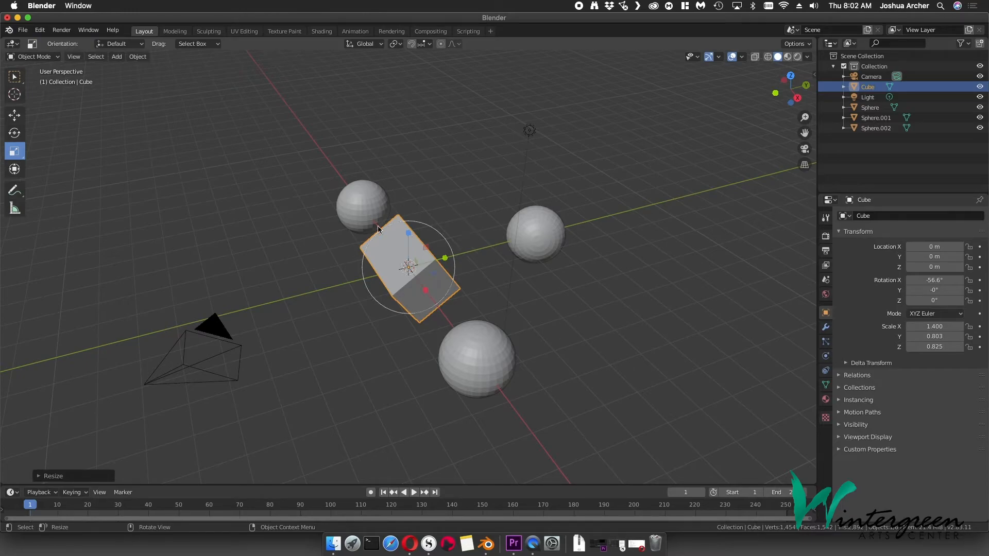
{"action": "middle_click_drag", "start_coordinate": [364, 268], "coordinate": [410, 270]}
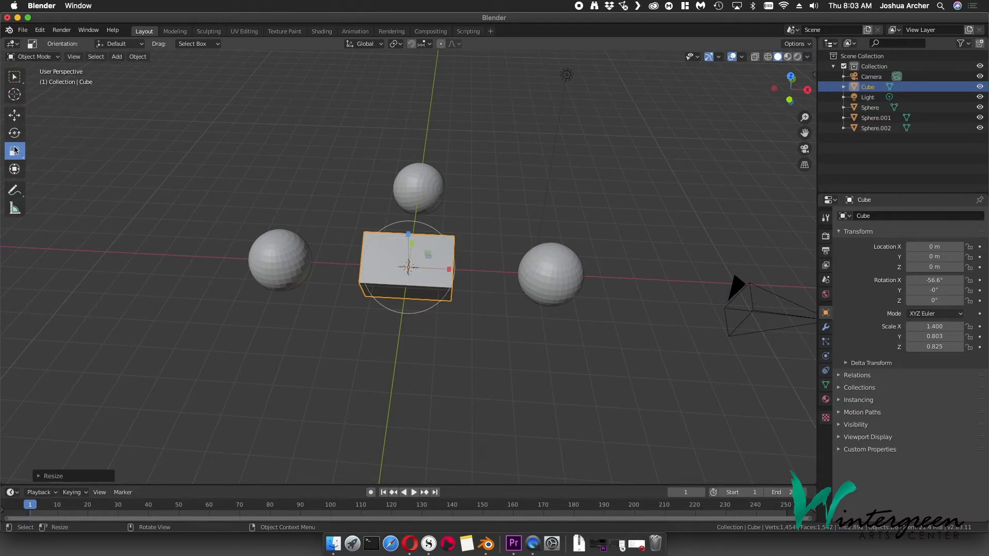
{"action": "middle_click_drag", "start_coordinate": [499, 281], "coordinate": [527, 283]}
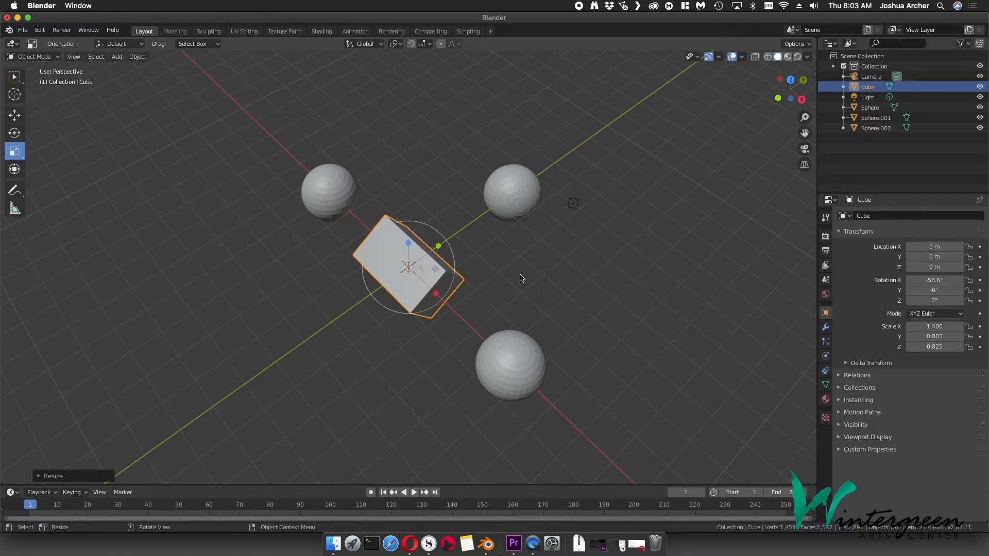
{"action": "key", "text": "shift+a"}
{"action": "mouse_move", "coordinate": [522, 276]}
{"action": "scroll", "coordinate": [595, 277], "scroll_direction": "down", "scroll_amount": 1}
{"action": "middle_click_drag", "start_coordinate": [479, 265], "coordinate": [457, 227]}
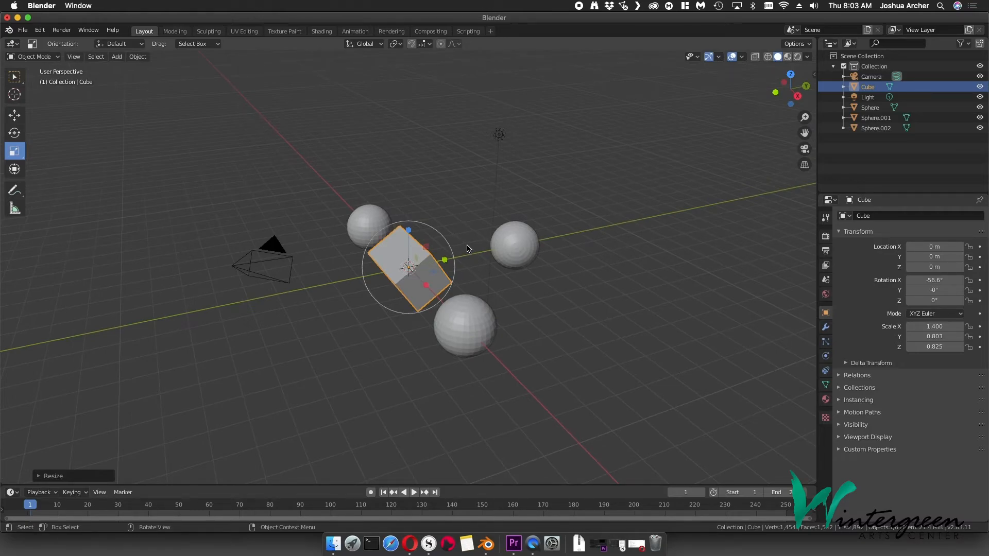
{"action": "middle_click_drag", "start_coordinate": [446, 211], "coordinate": [478, 218]}
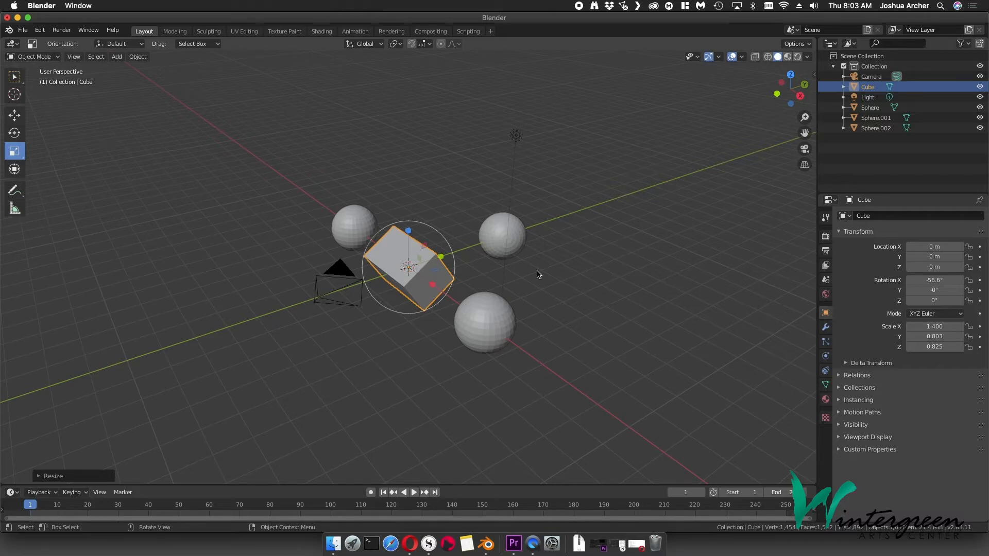
{"action": "key", "text": "KP_0"}
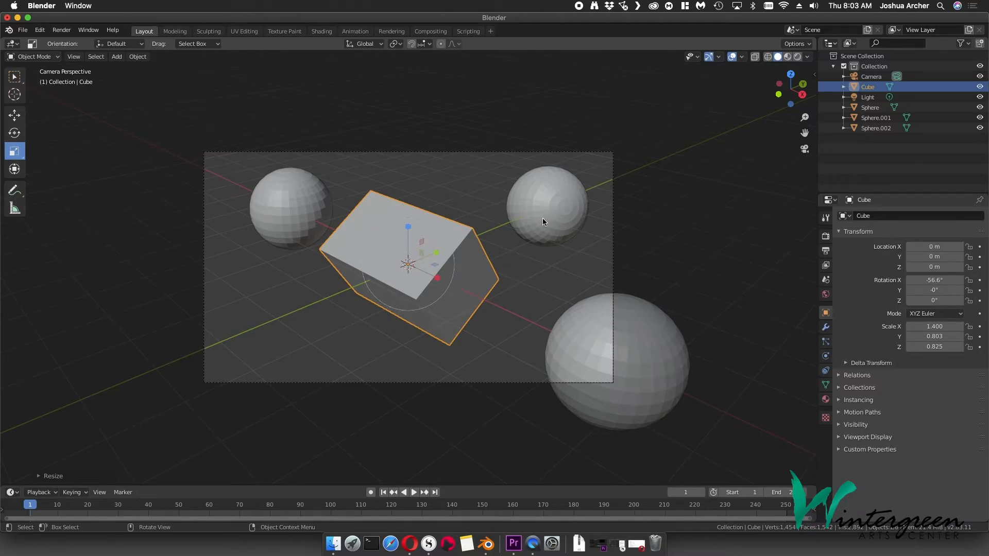
Step: Align the camera to a lower perspective view looking across the cube and the three spheres
{"action": "middle_click_drag", "start_coordinate": [539, 253], "coordinate": [508, 269]}
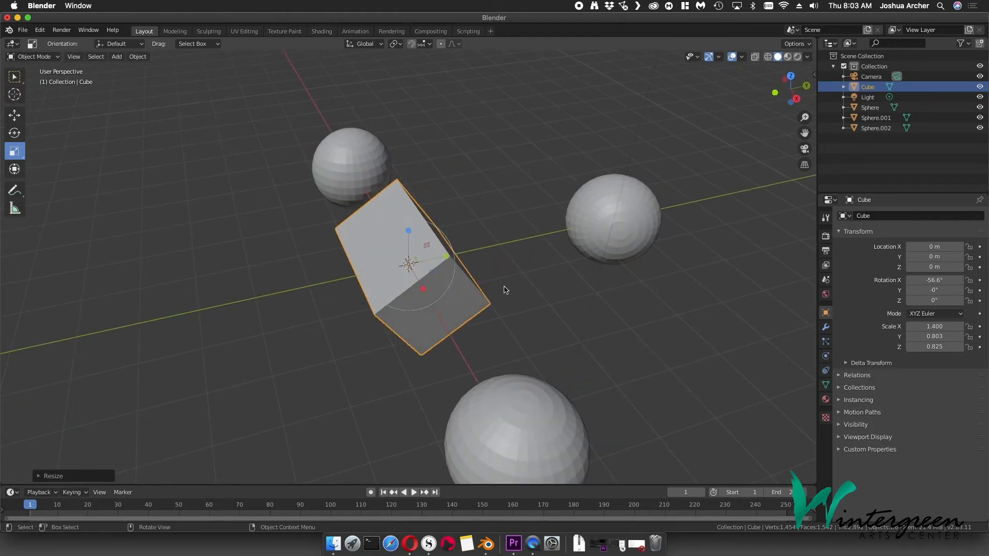
{"action": "scroll", "coordinate": [503, 287], "scroll_direction": "up", "scroll_amount": 5}
{"action": "scroll", "coordinate": [502, 287], "scroll_direction": "down", "scroll_amount": 5}
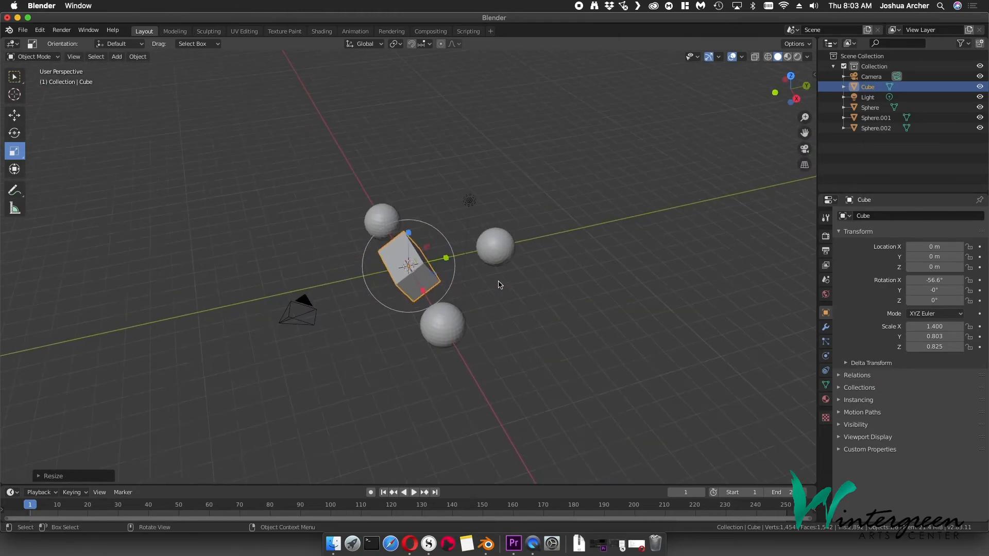
{"action": "middle_click_drag", "start_coordinate": [468, 281], "coordinate": [479, 261]}
{"action": "scroll", "coordinate": [479, 264], "scroll_direction": "up", "scroll_amount": 3}
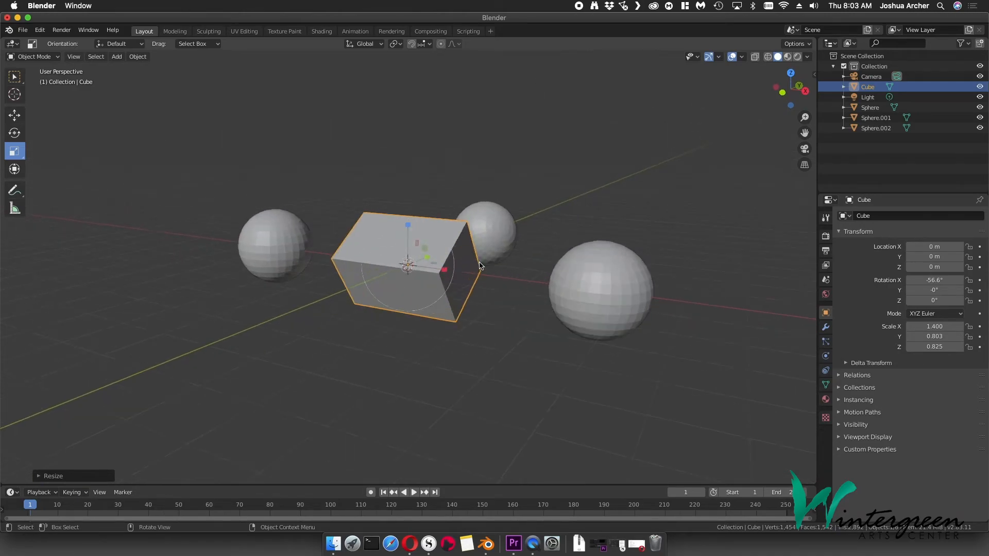
{"action": "middle_click_drag", "start_coordinate": [513, 262], "coordinate": [505, 272]}
{"action": "mouse_move", "coordinate": [578, 282]}
{"action": "middle_mouse_down"}
{"action": "mouse_move", "coordinate": [562, 283]}
{"action": "mouse_move", "coordinate": [570, 282]}
{"action": "middle_mouse_up"}
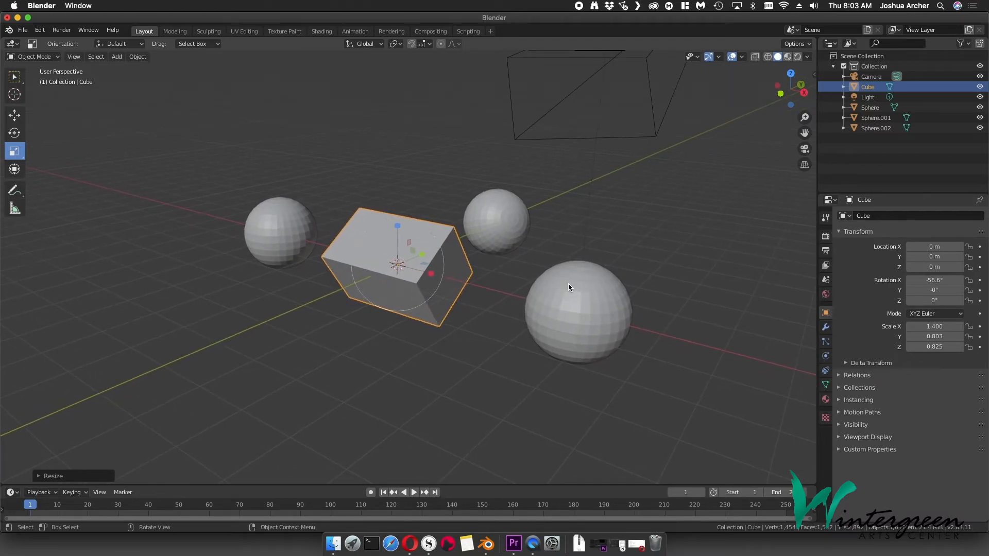
{"action": "key", "text": "ctrl"}
{"action": "key", "text": "ctrl+alt+KP_0"}
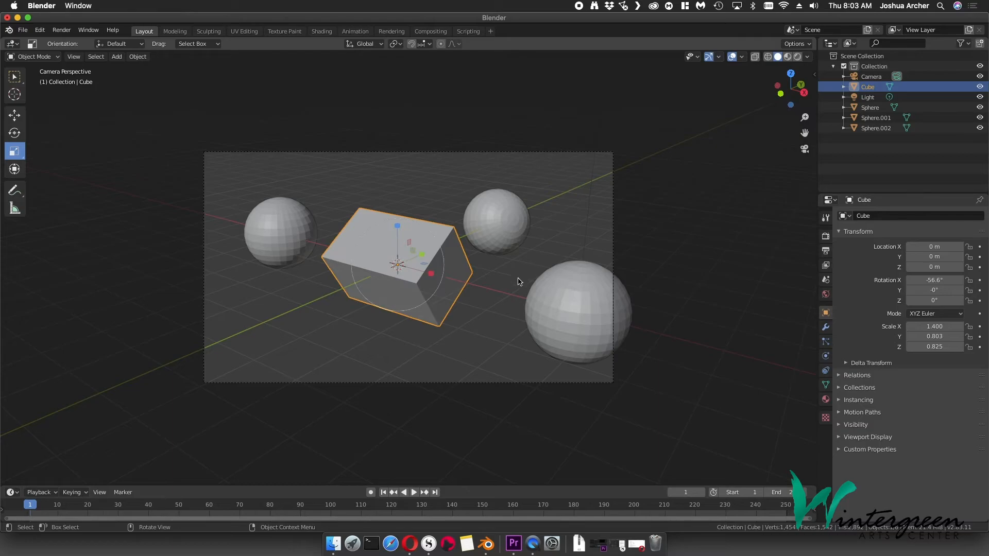
Step: Realign the camera to a wider view that frames the cube and all three spheres completely
{"action": "scroll", "coordinate": [504, 292], "scroll_direction": "up", "scroll_amount": 2}
{"action": "scroll", "coordinate": [504, 292], "scroll_direction": "down", "scroll_amount": 2}
{"action": "key", "text": "KP_0"}
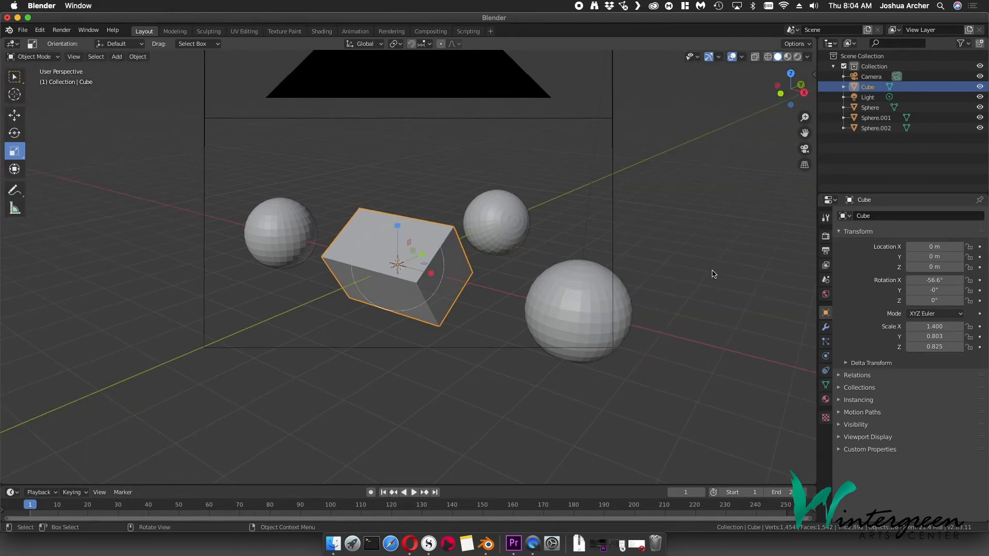
{"action": "scroll", "coordinate": [649, 300], "scroll_direction": "down", "scroll_amount": 3}
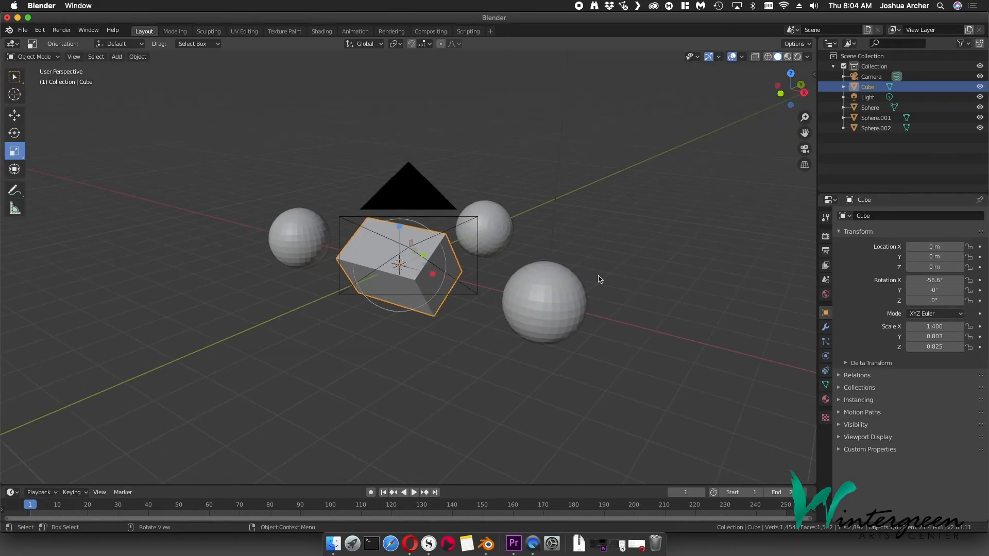
{"action": "key", "text": "KP_0"}
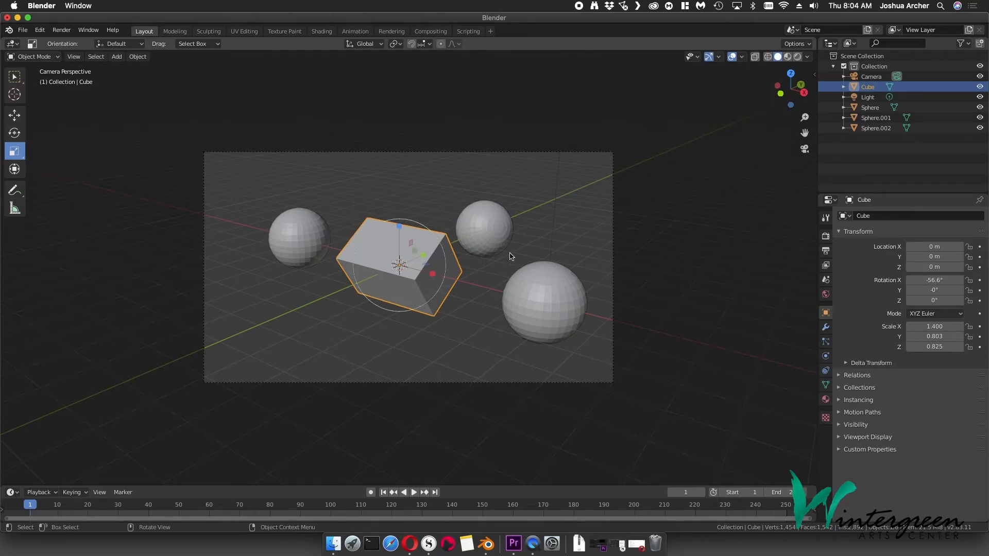
Step: Render a test image of the scene from the camera, close the render and leave the camera view
{"action": "key", "text": "F12"}
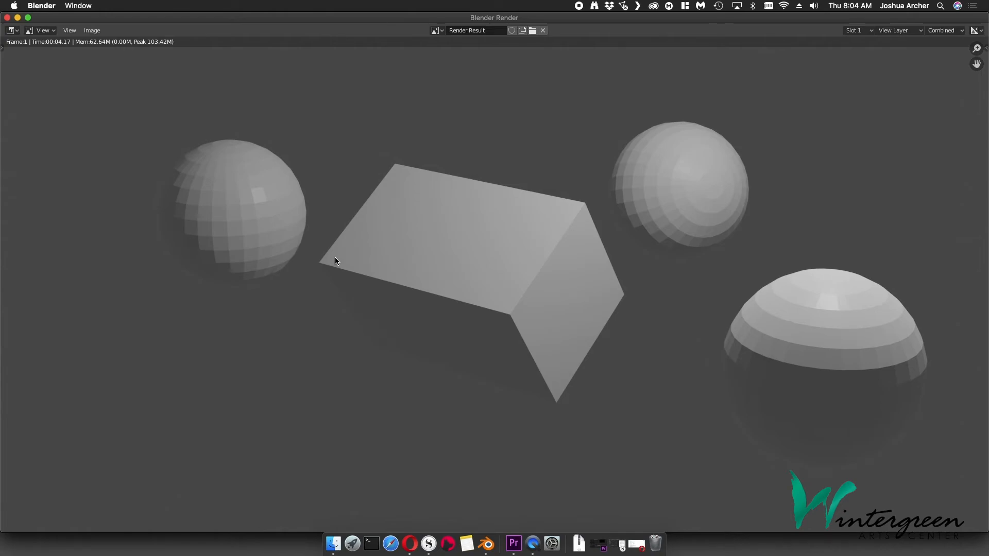
{"action": "key", "text": "Escape"}
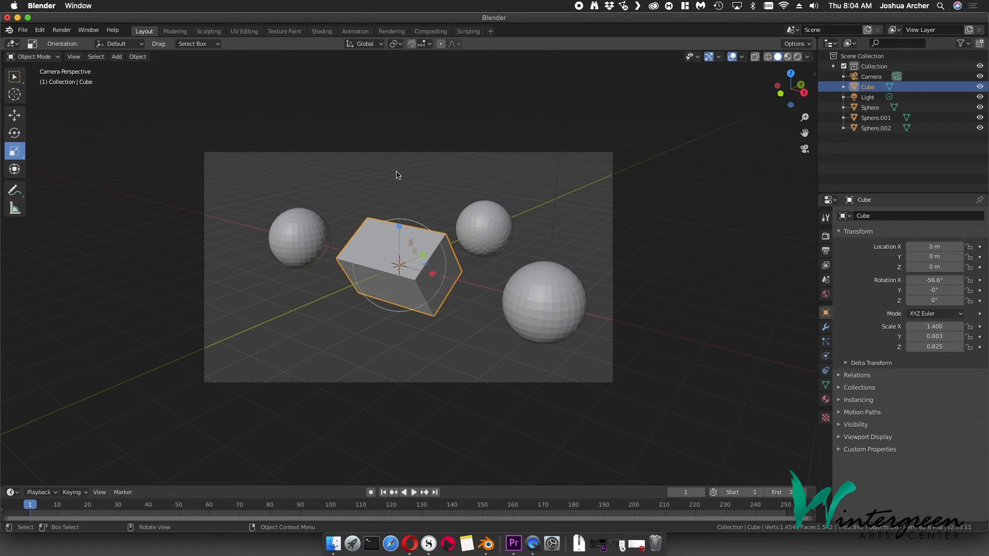
{"action": "middle_click_drag", "start_coordinate": [676, 209], "coordinate": [655, 241]}
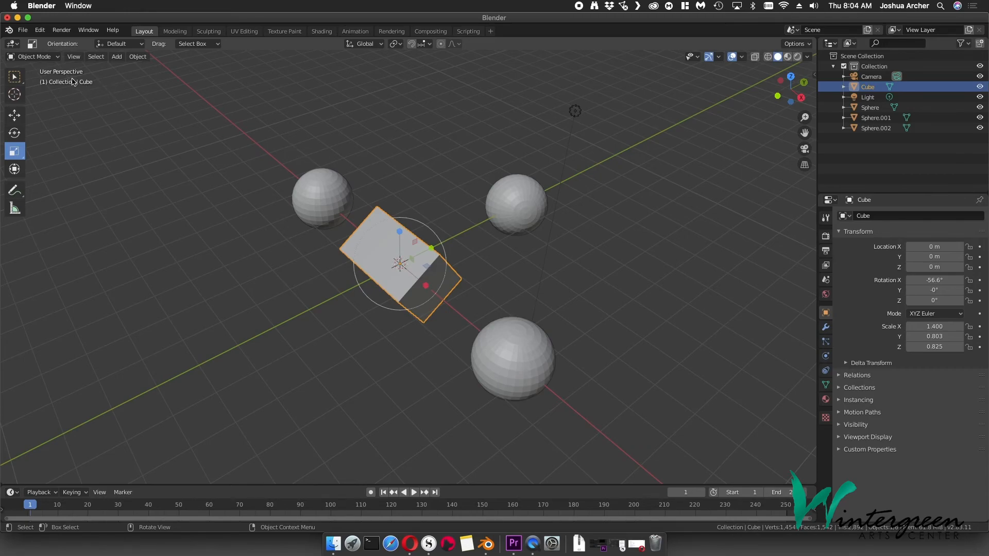
Step: Review the keyboard and mouse settings in the Input preferences, including Emulate Numpad, and close the preferences
{"action": "left_click", "coordinate": [39, 29]}
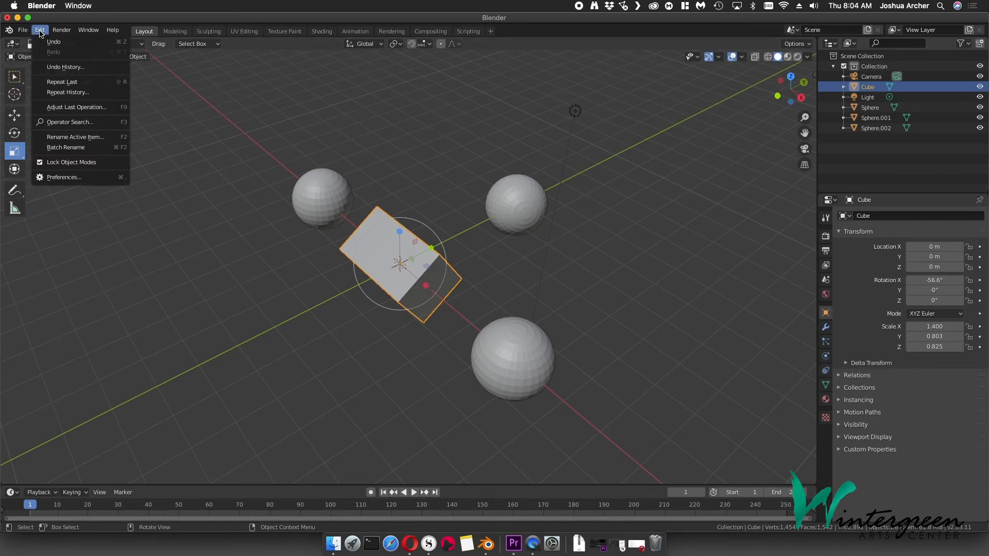
{"action": "left_click", "coordinate": [59, 180]}
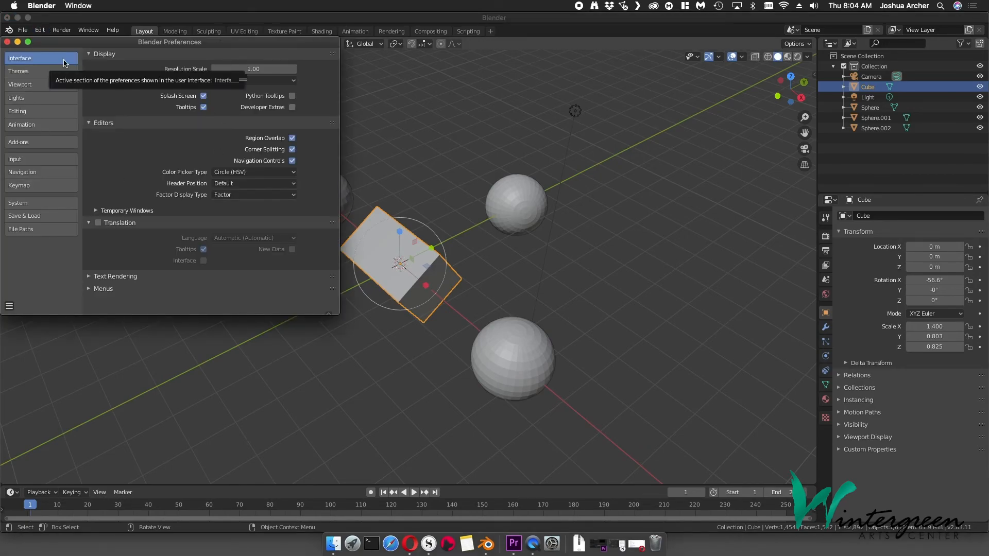
{"action": "left_click", "coordinate": [60, 160]}
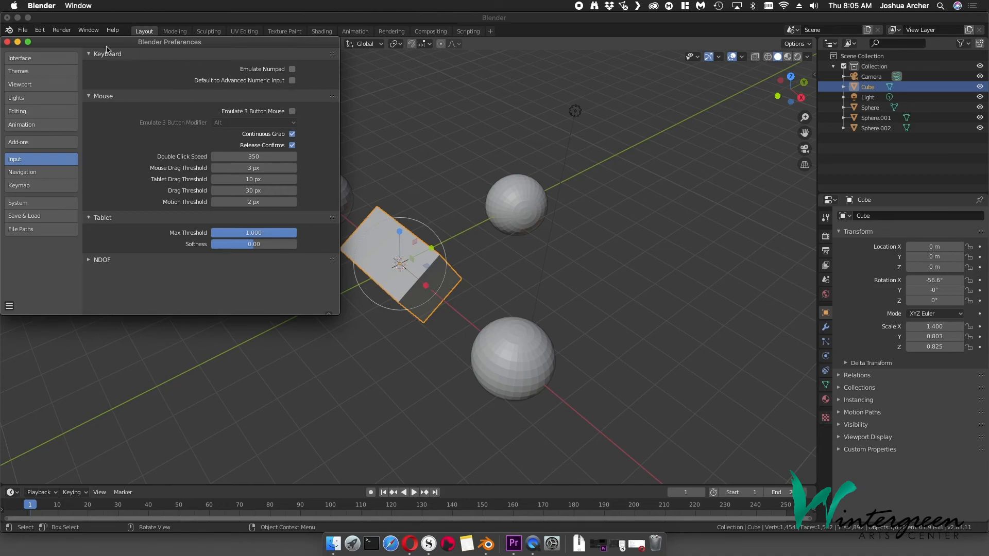
{"action": "left_click", "coordinate": [8, 42]}
Step: Render the scene again from the camera view and bring up the options for saving the rendered image
{"action": "middle_click_drag", "start_coordinate": [547, 155], "coordinate": [635, 206]}
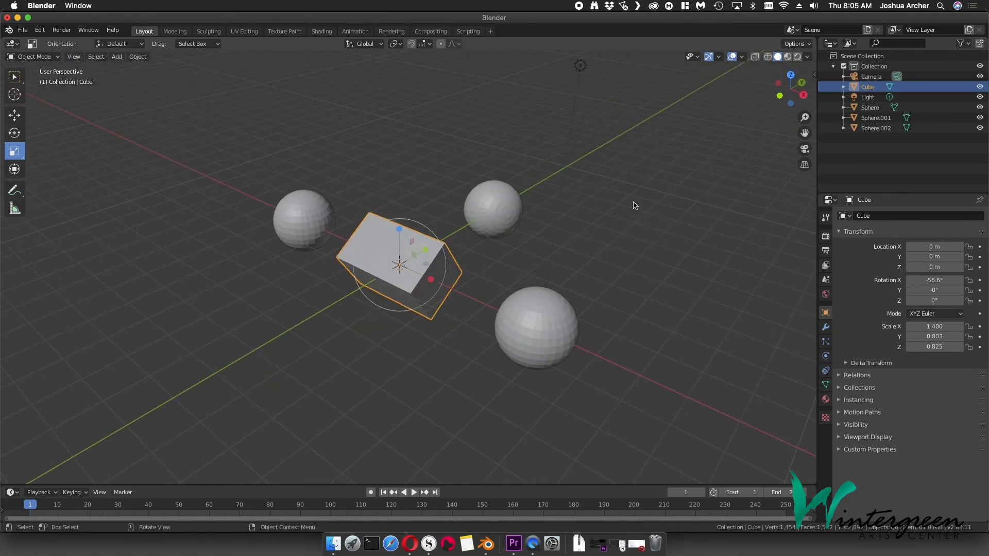
{"action": "key", "text": "KP_0"}
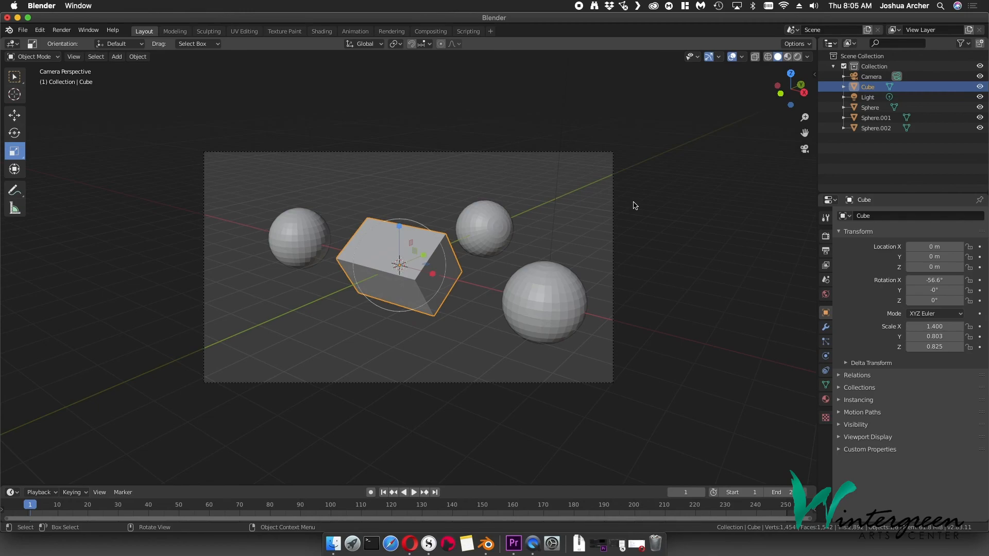
{"action": "key", "text": "F12"}
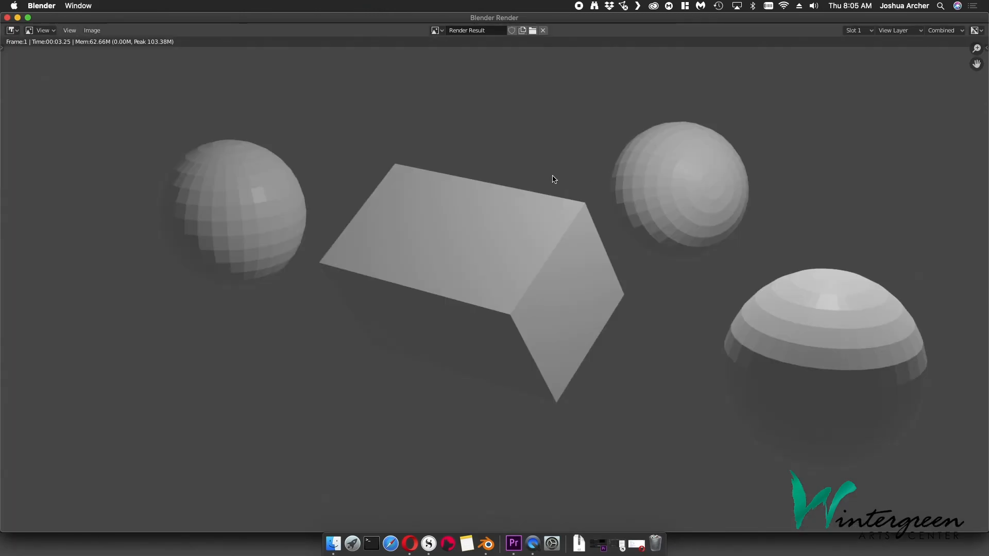
{"action": "left_click", "coordinate": [92, 32]}
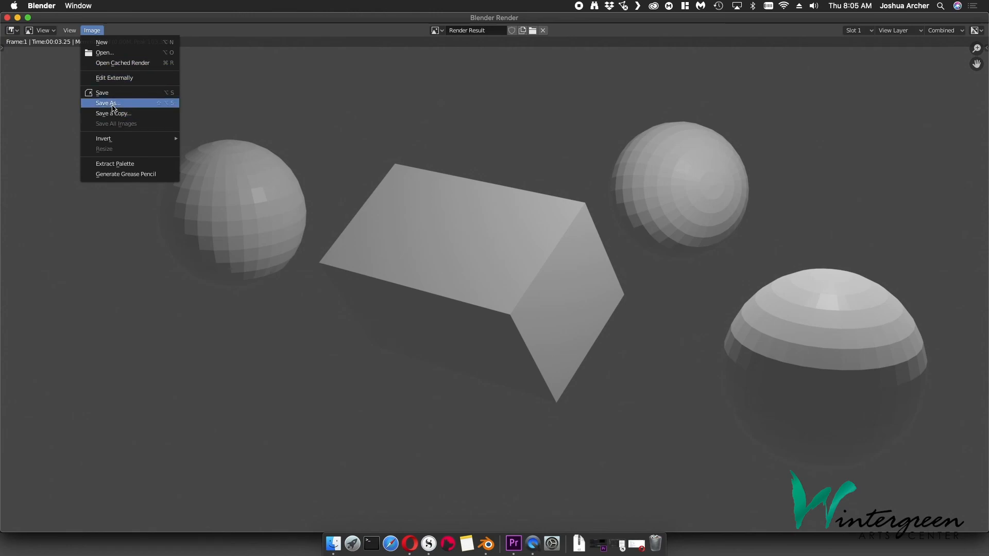